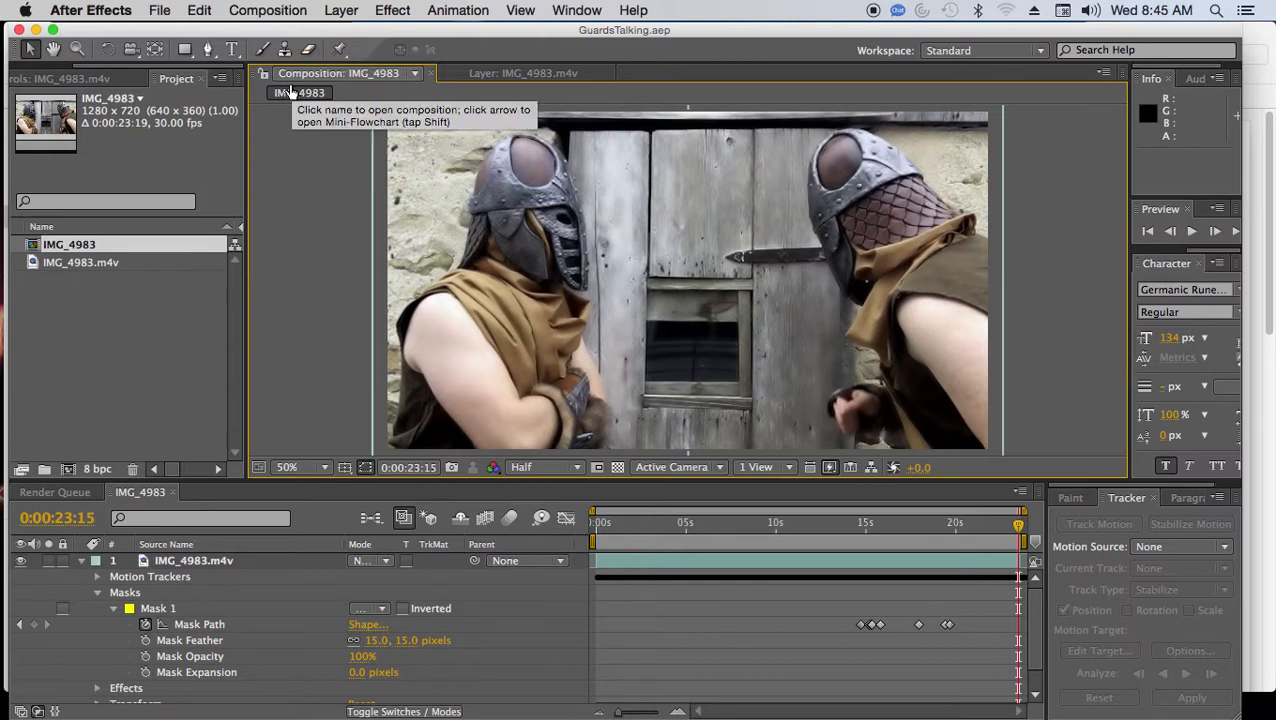
# Collapse the upper IMG_4983.m4v layer and toggle each of the two layers' visibility to inspect which guard it shows.
pyautogui.click(81, 560)
pyautogui.press('super+d')
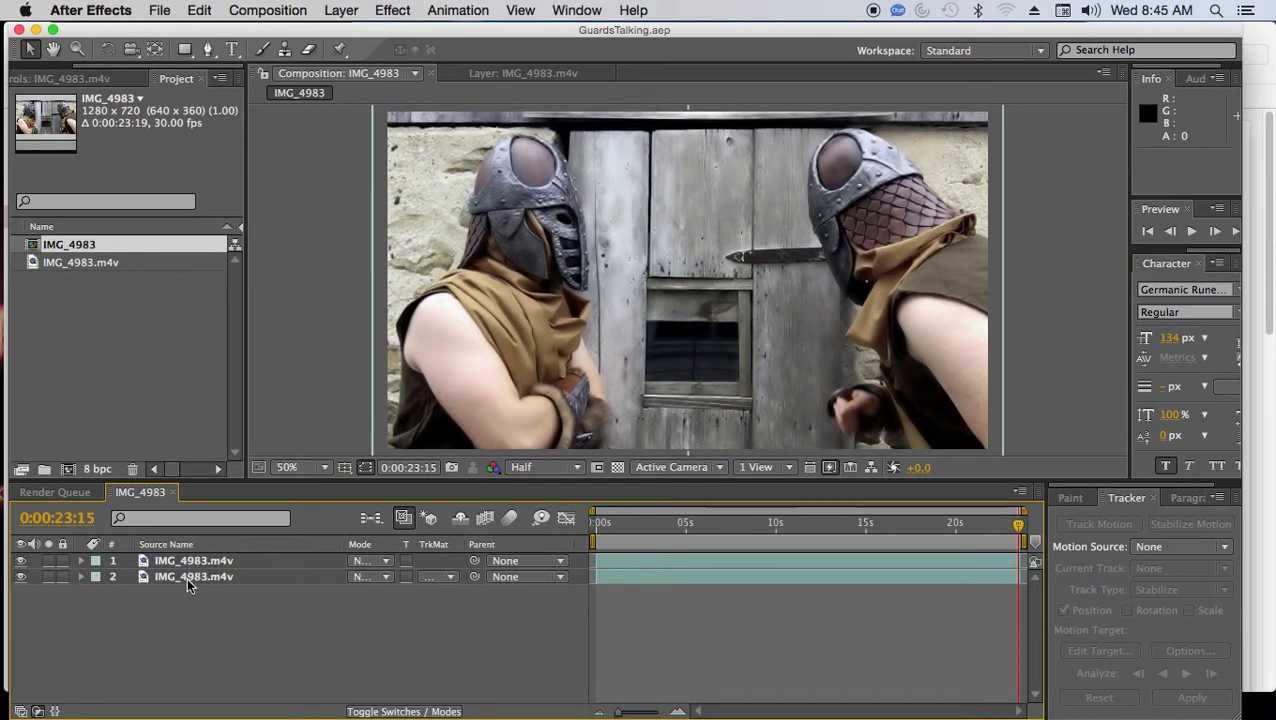
pyautogui.click(19, 577)
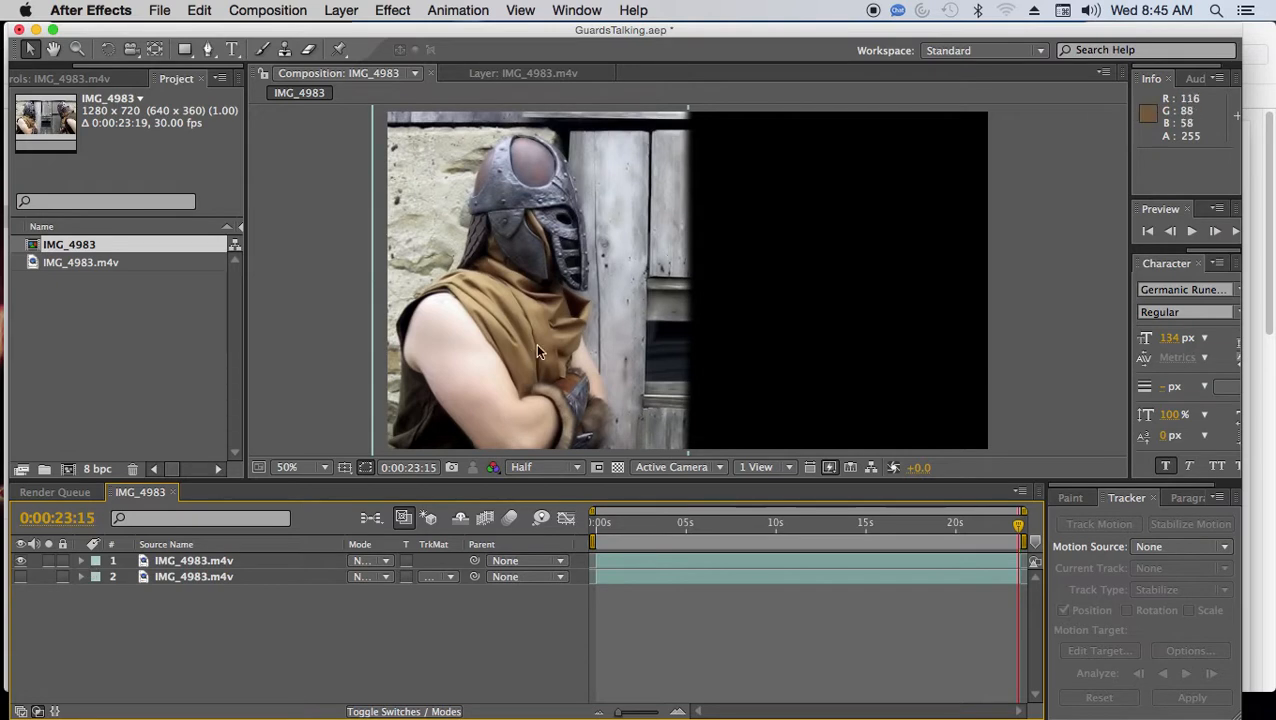
pyautogui.click(19, 577)
pyautogui.click(19, 561)
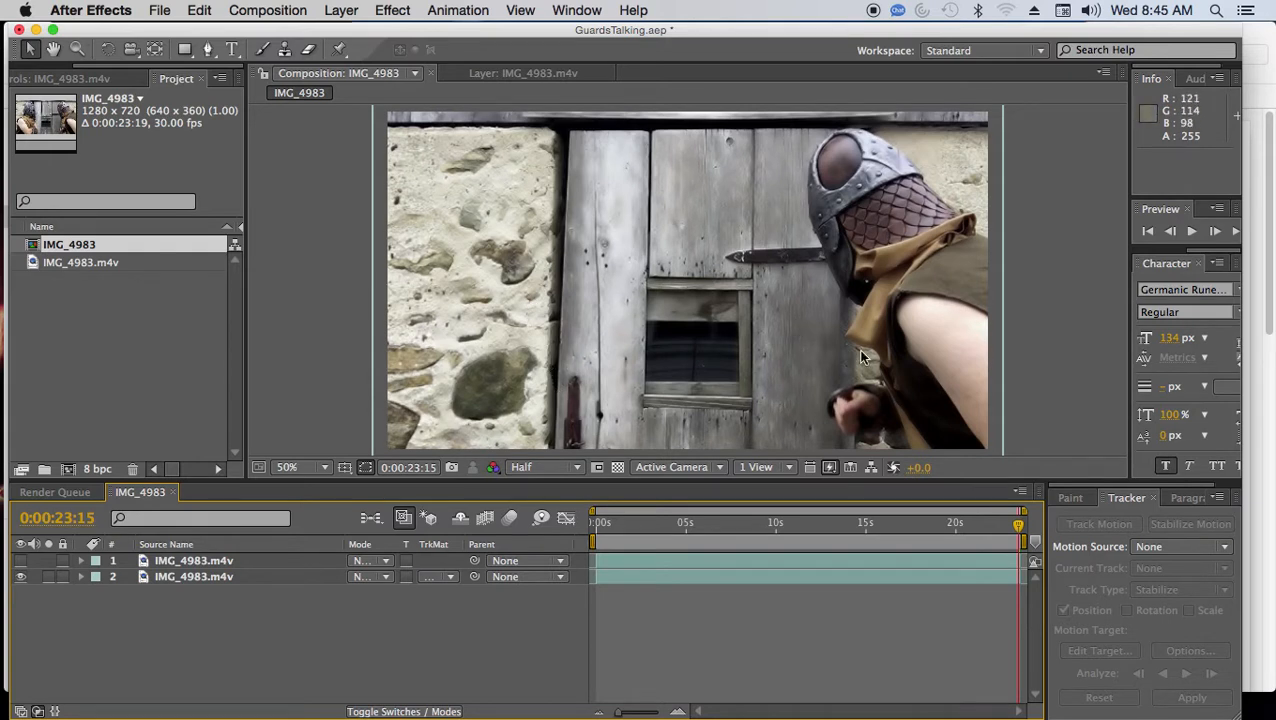
pyautogui.click(21, 561)
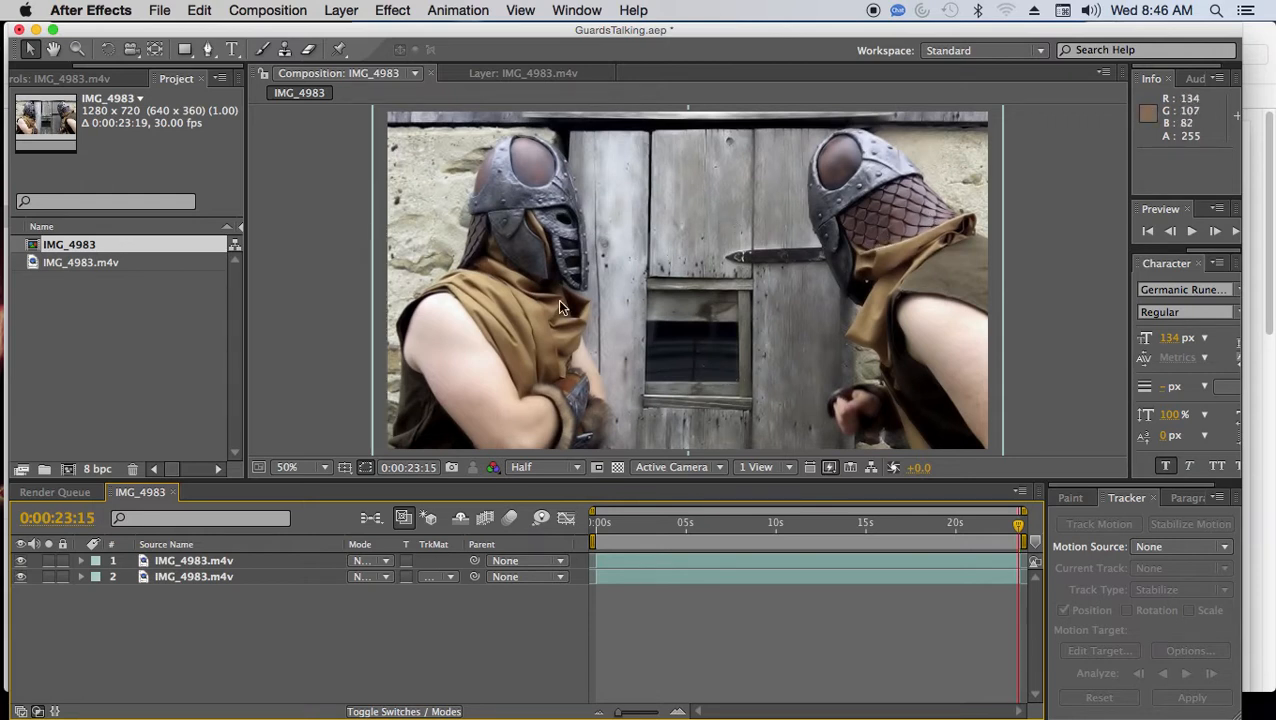
# Expand the upper layer's masks and select Mask 1 to examine its full outline around the left guard.
pyautogui.click(83, 561)
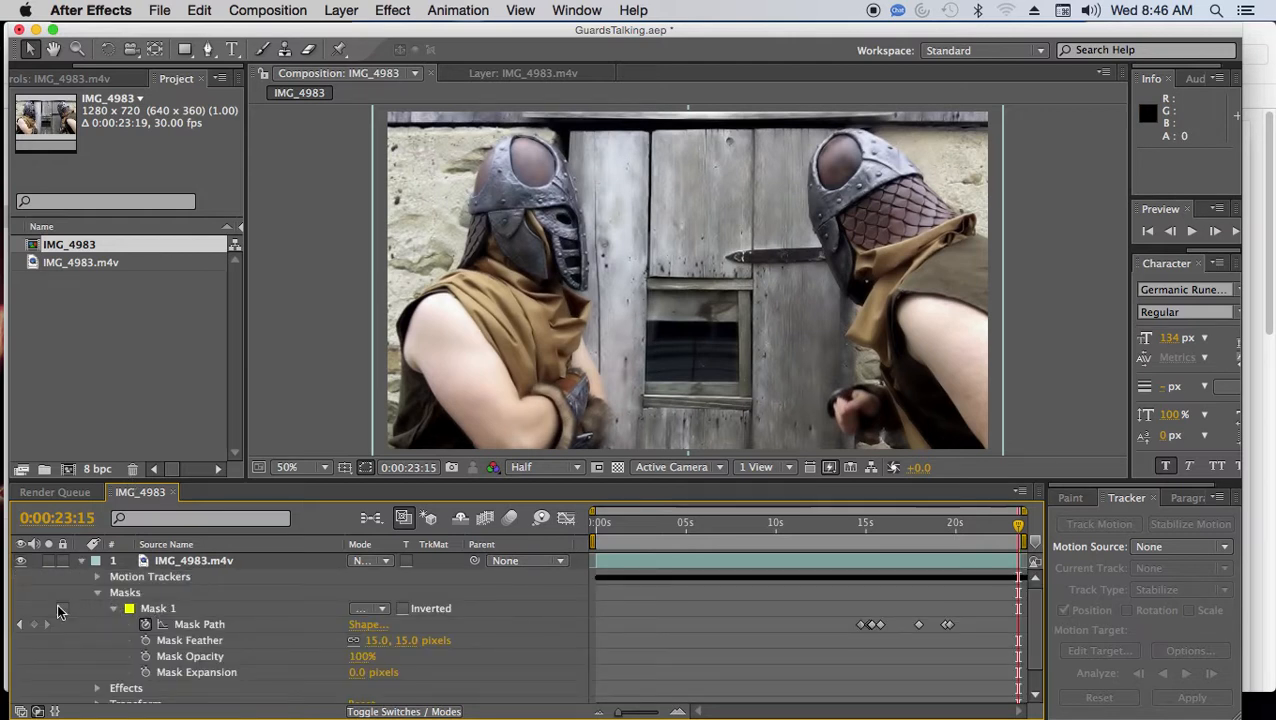
pyautogui.click(157, 609)
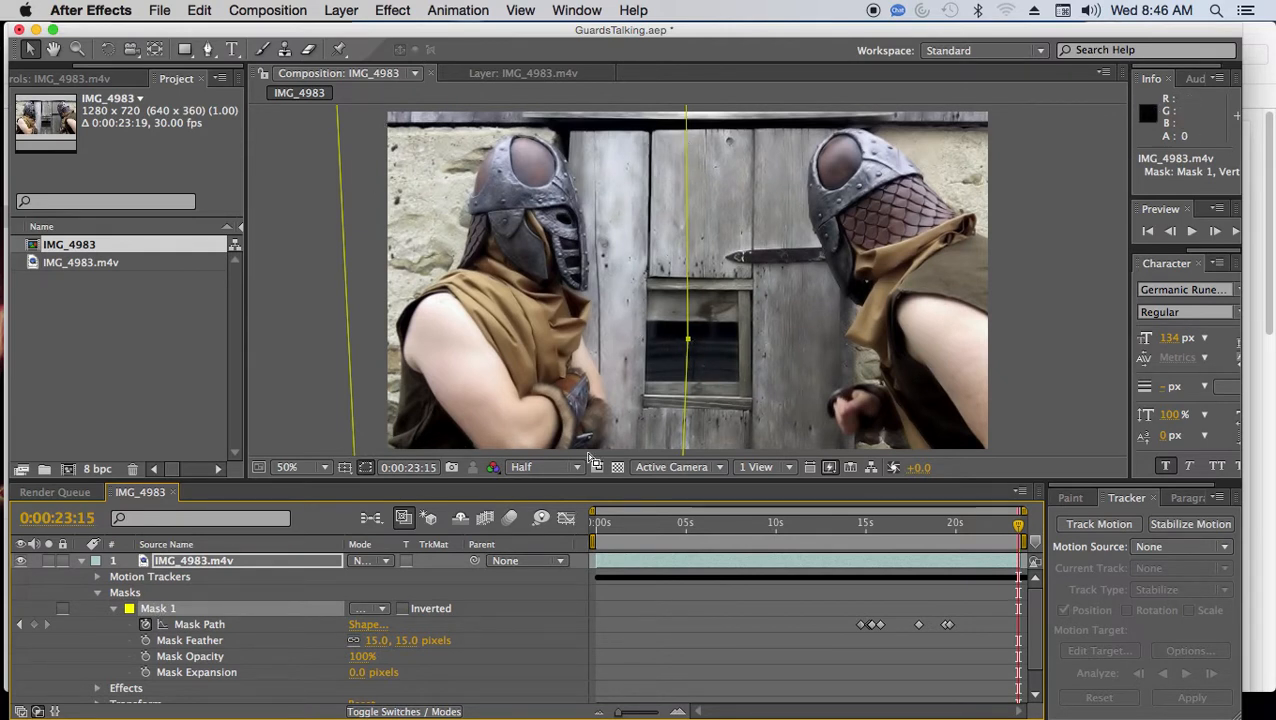
pyautogui.scroll(2, 838, 385)
pyautogui.scroll(-6, 820, 365)
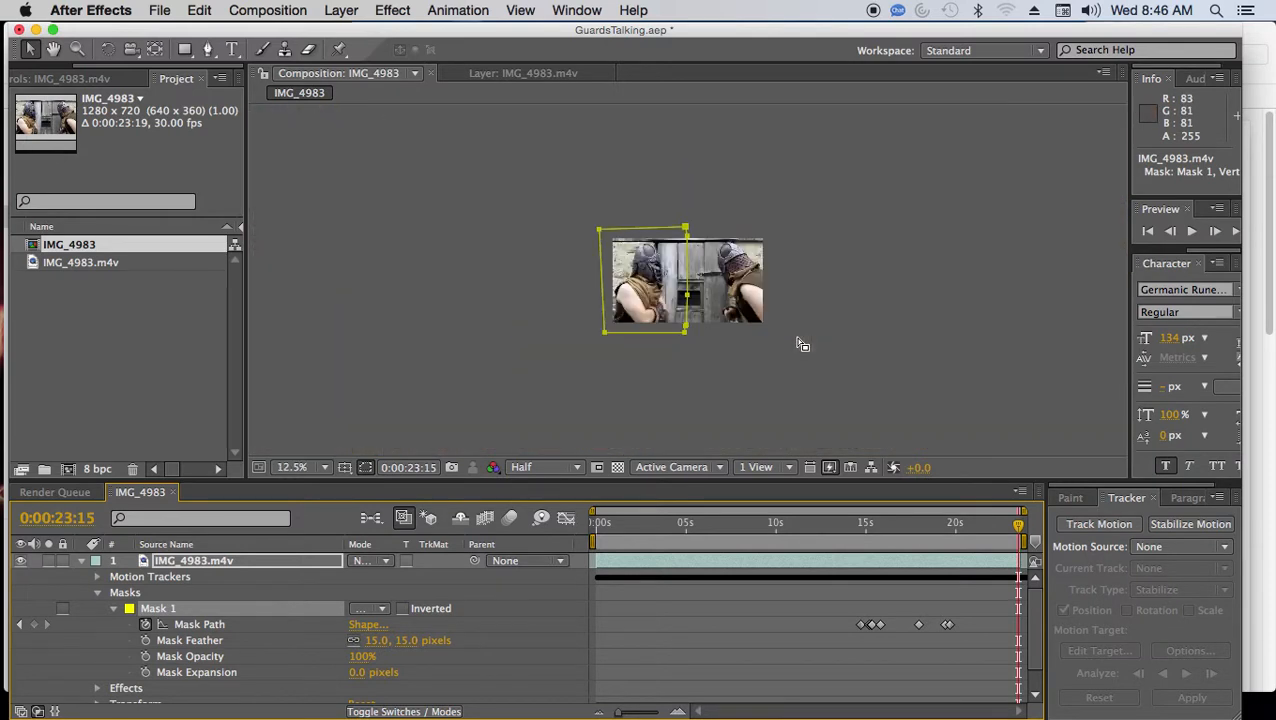
pyautogui.scroll(1, 802, 345)
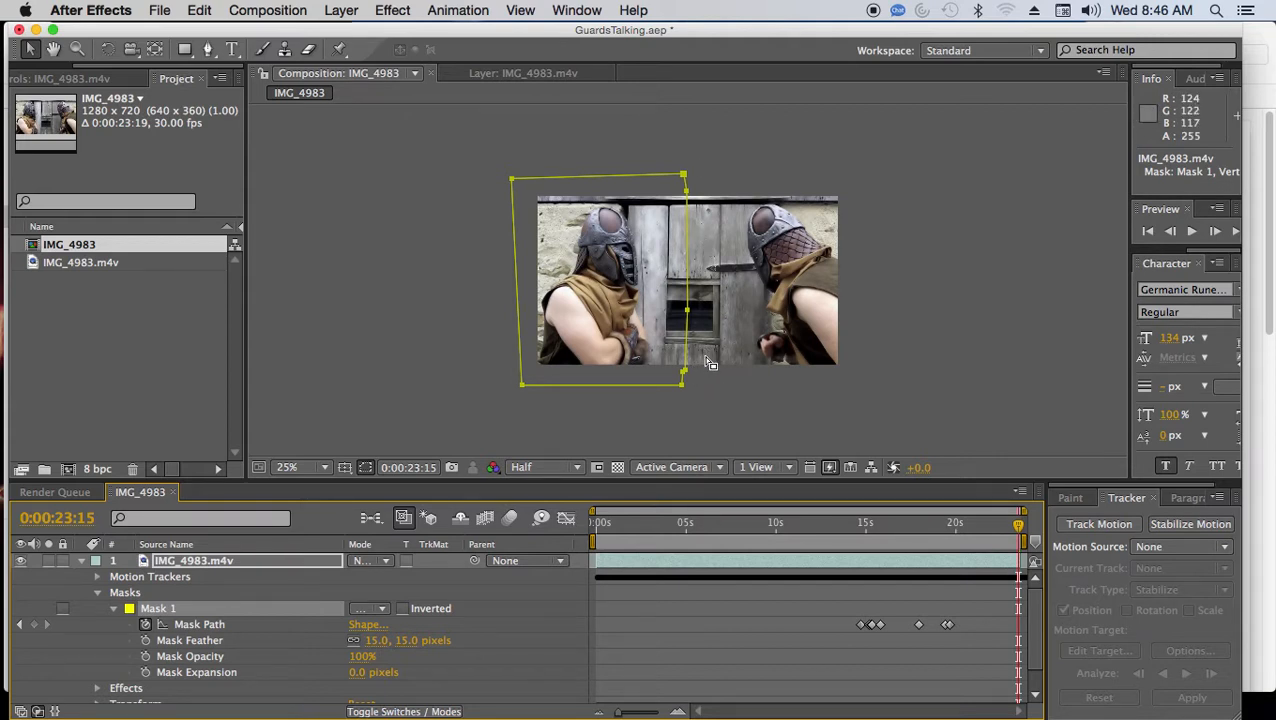
pyautogui.scroll(1, 706, 360)
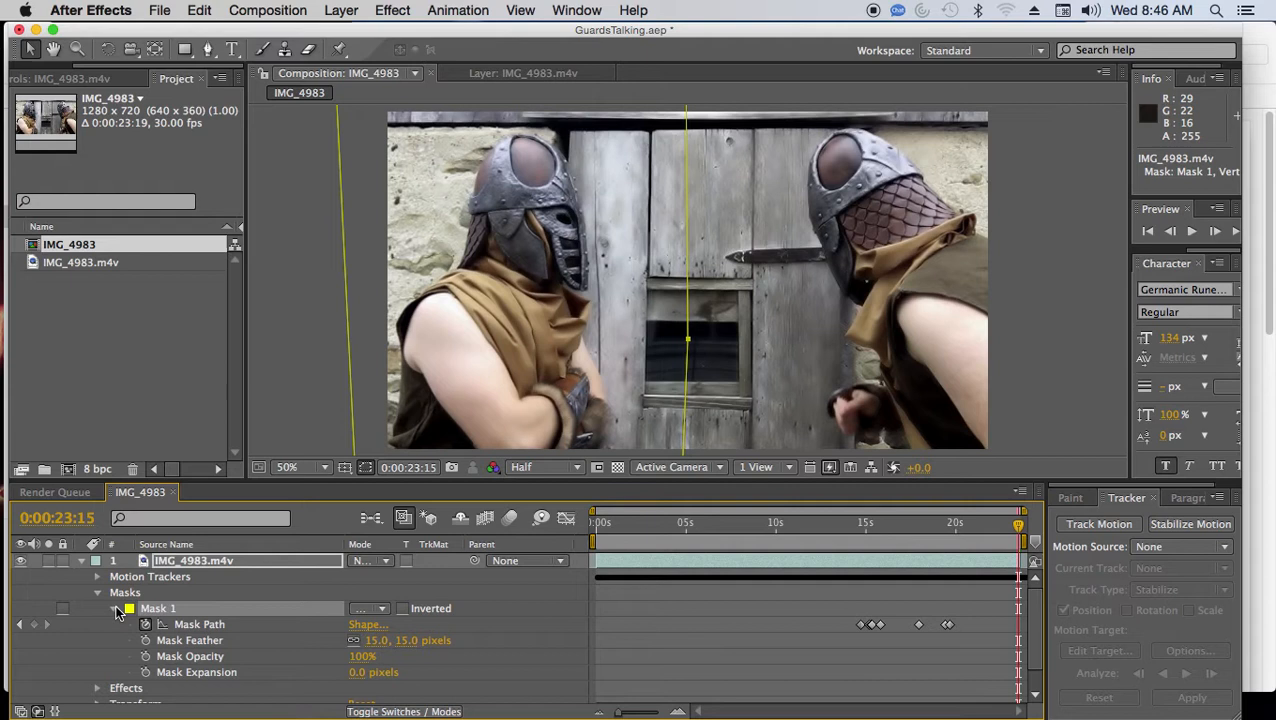
# Move the current time to 0:00:20:24 and set the composition preview resolution to Quarter.
pyautogui.moveTo(1018, 524); pyautogui.dragTo(1013, 524)
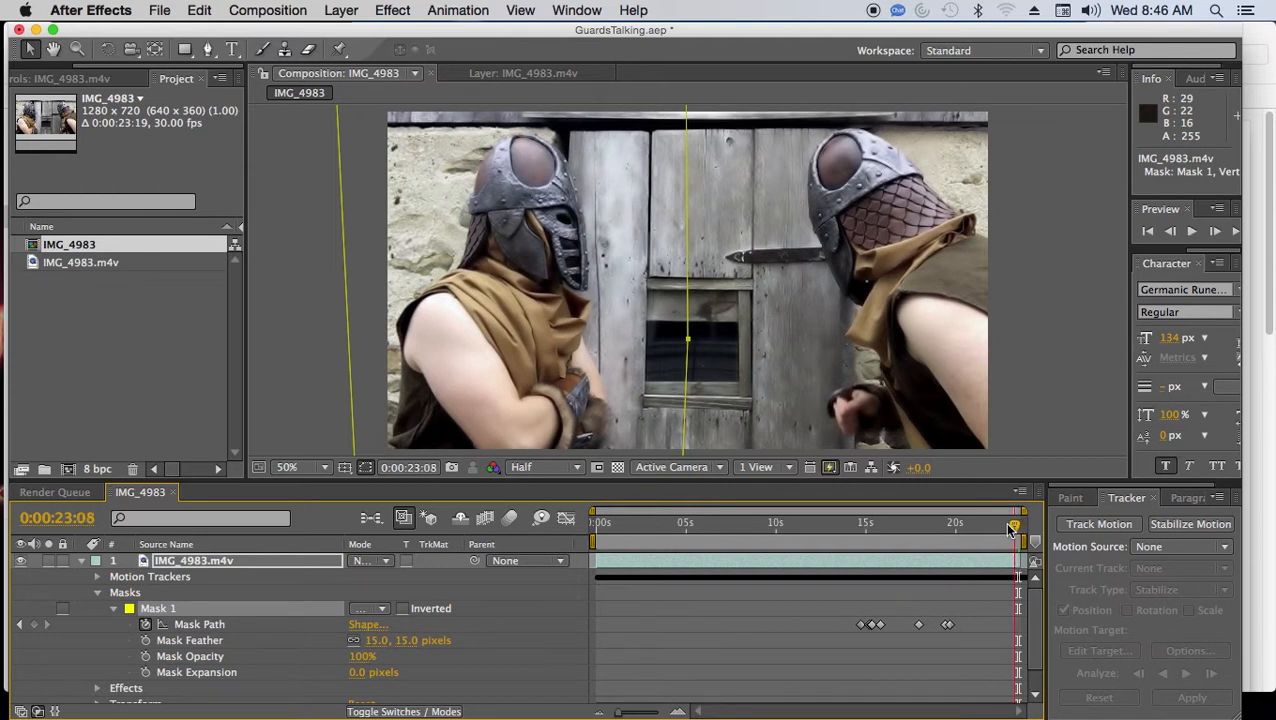
pyautogui.click(968, 530)
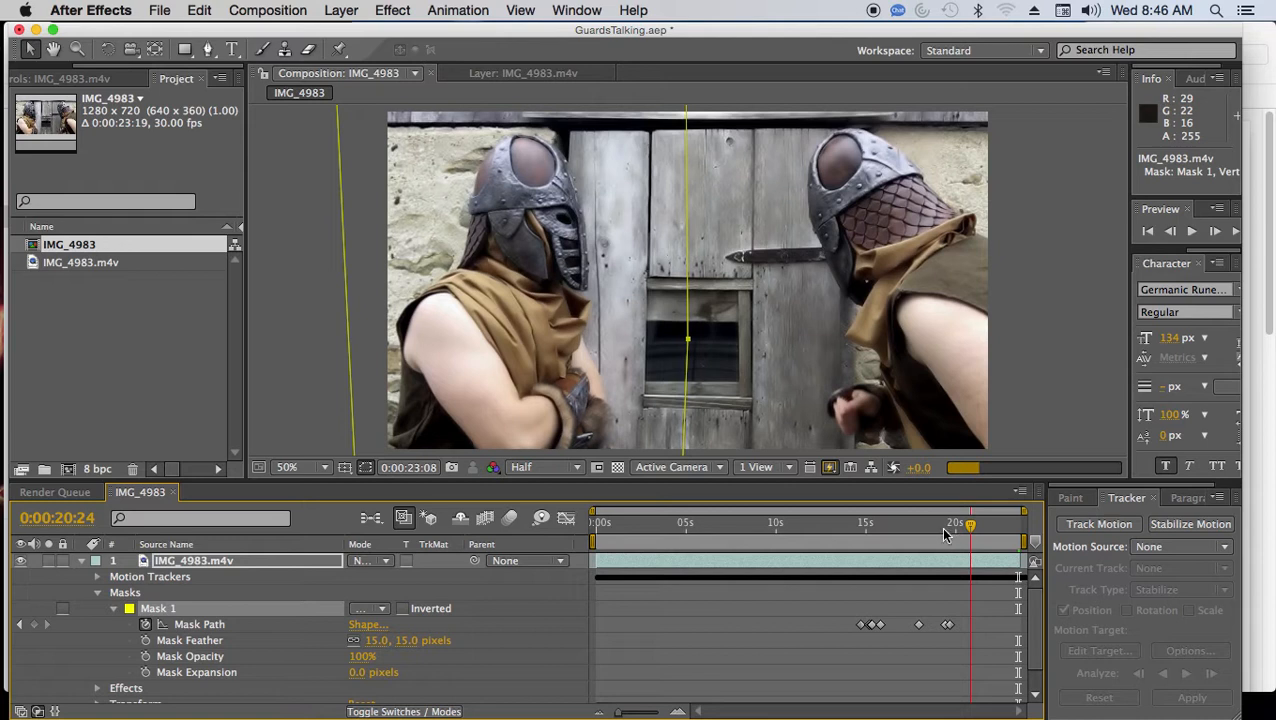
pyautogui.click(577, 468)
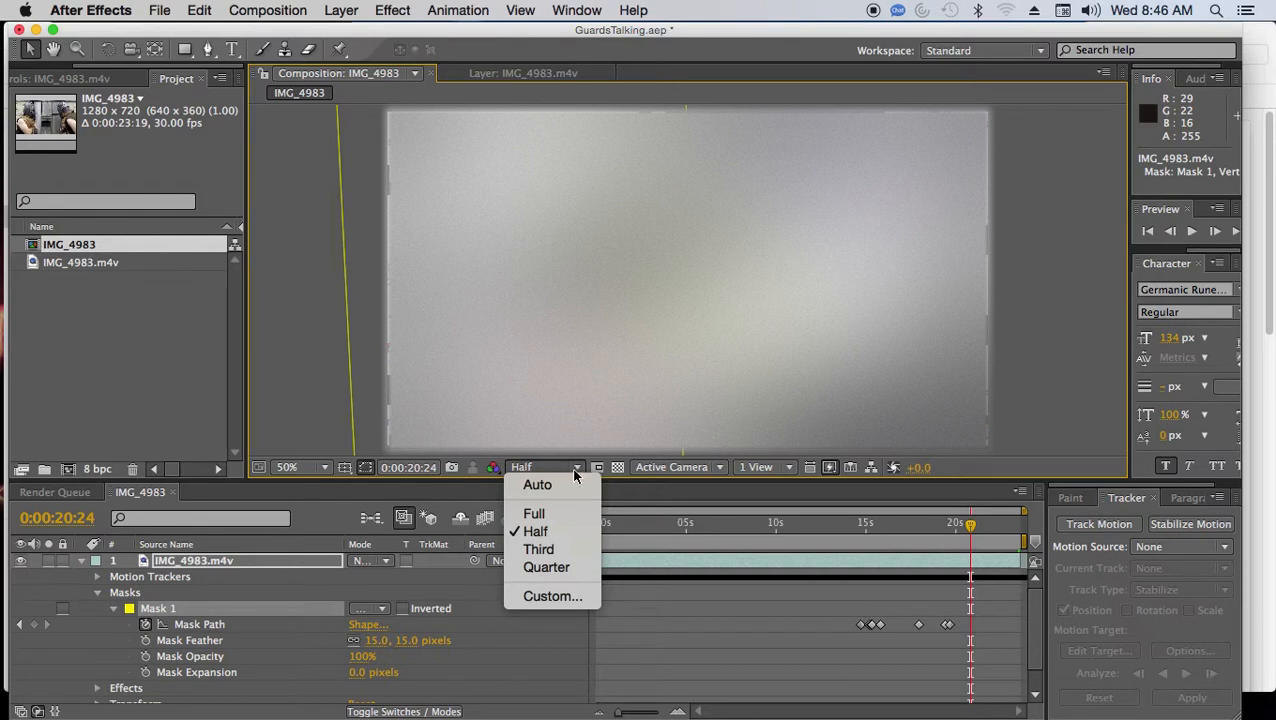
pyautogui.click(547, 567)
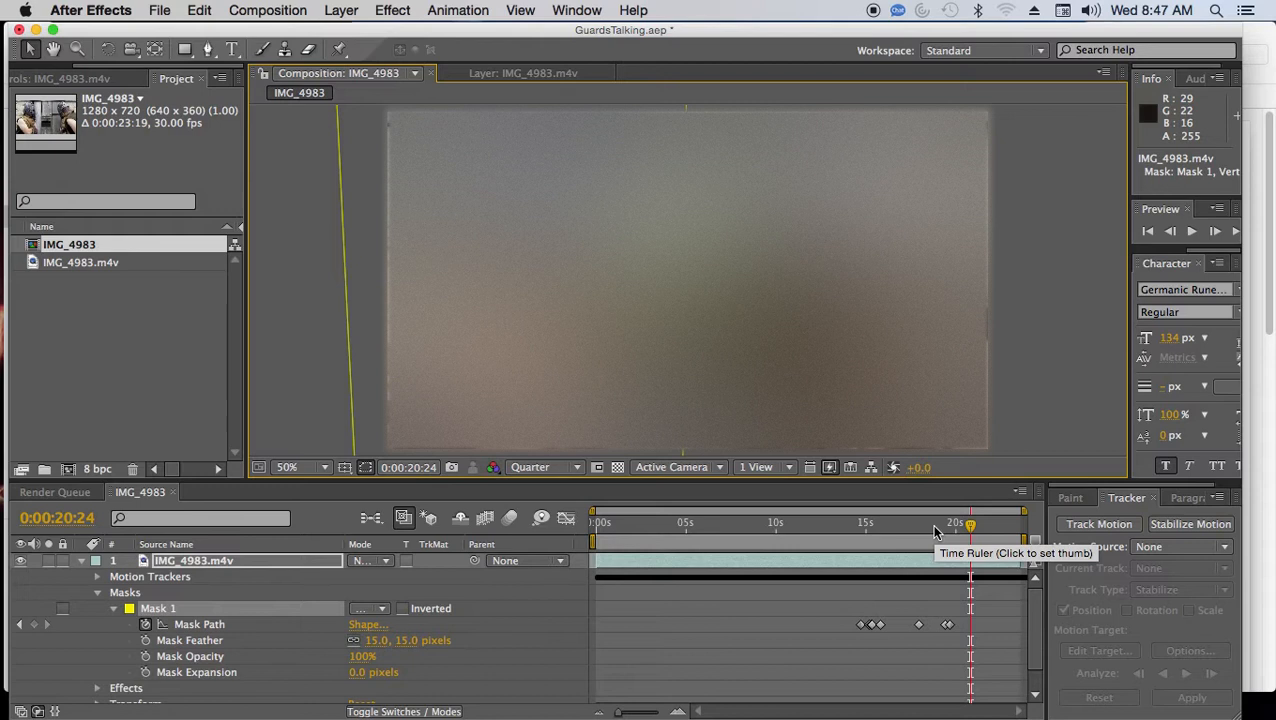
# Go to 0:00:18:27 and check how the Mask 1 path moves between the guards in the following frames.
pyautogui.click(933, 526)
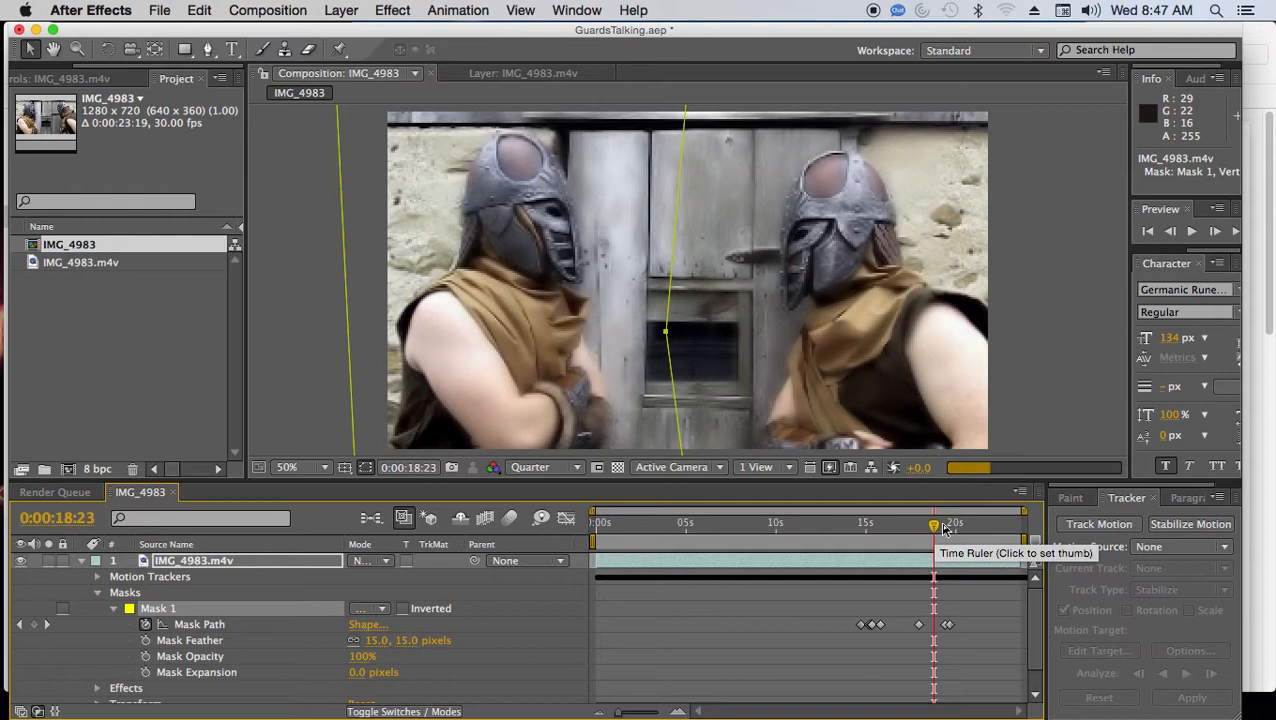
pyautogui.click(936, 524)
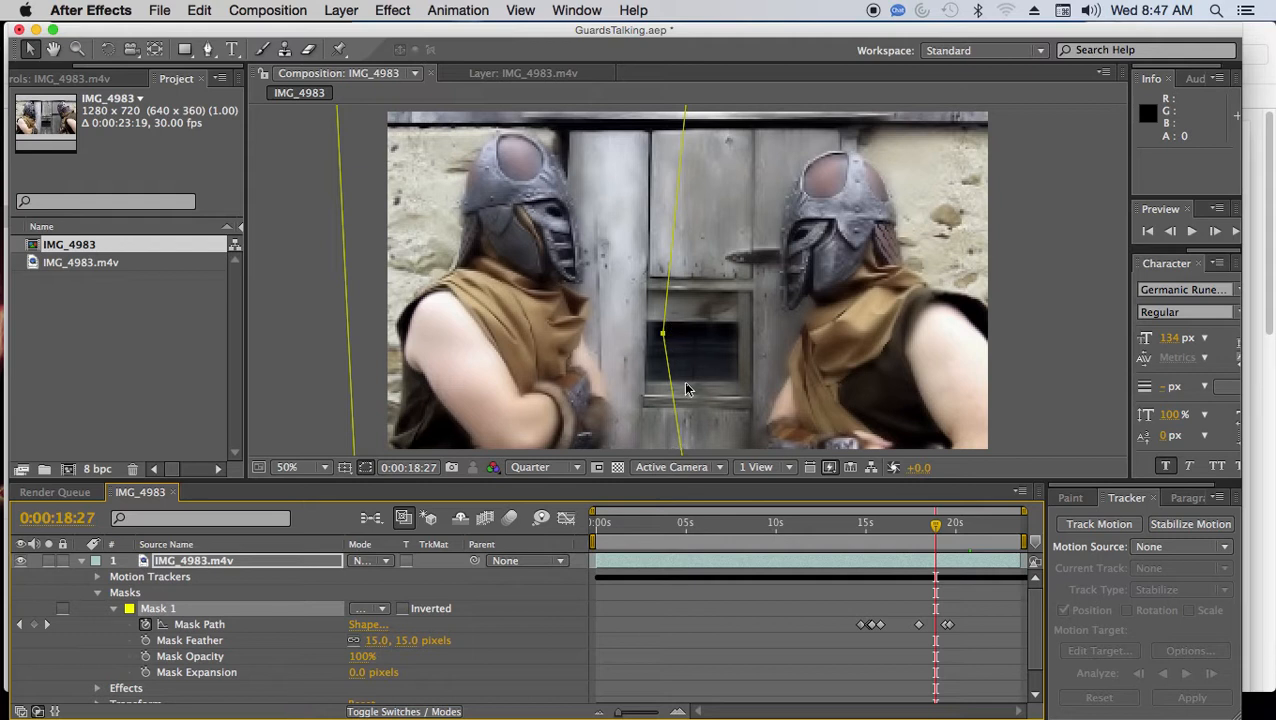
pyautogui.press('pagedown')
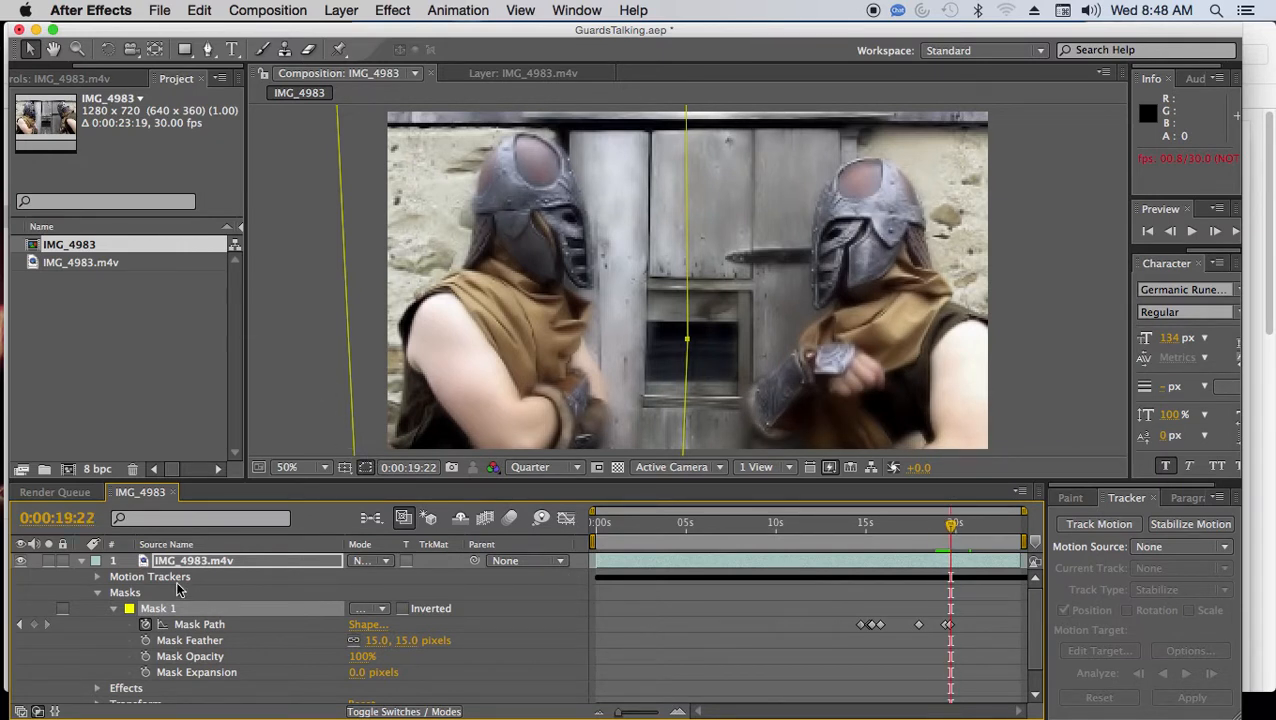
# Examine the Track Point 1 properties under the upper layer's Tracker 1, then collapse the motion trackers and the layer.
pyautogui.click(98, 578)
pyautogui.click(97, 625)
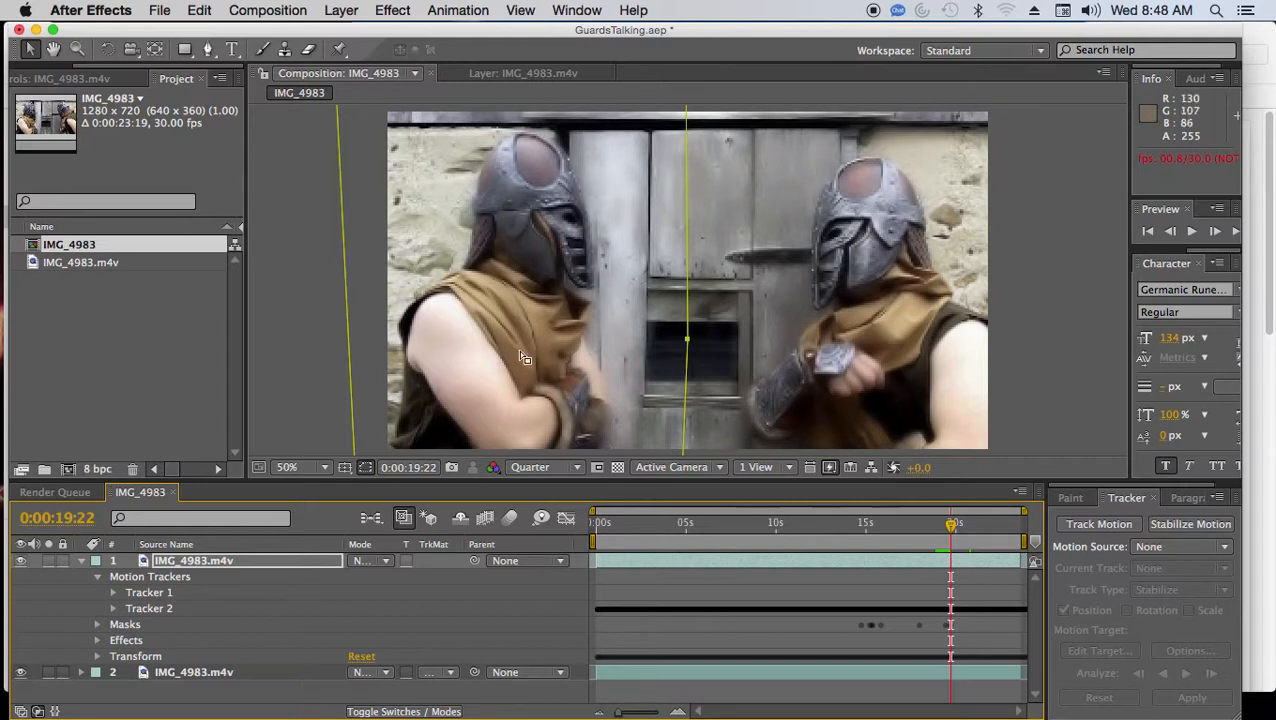
pyautogui.click(113, 592)
pyautogui.click(129, 608)
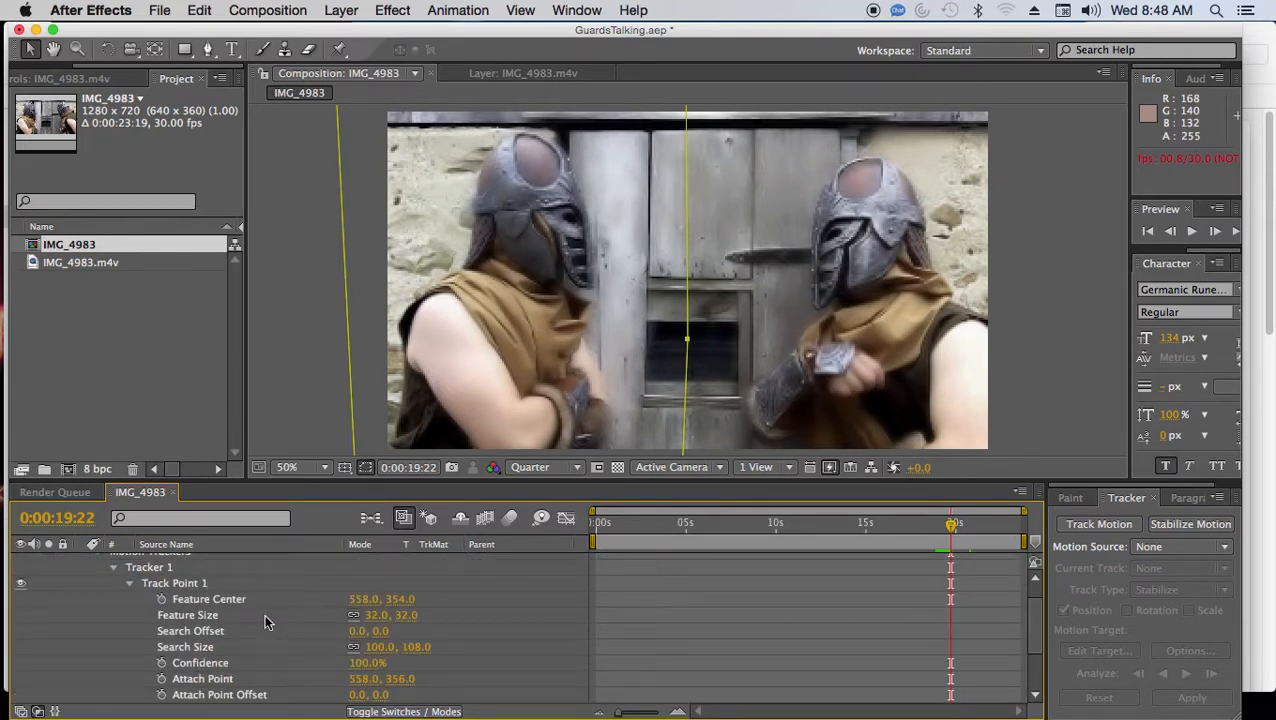
pyautogui.scroll(-2, 264, 613)
pyautogui.scroll(4, 258, 613)
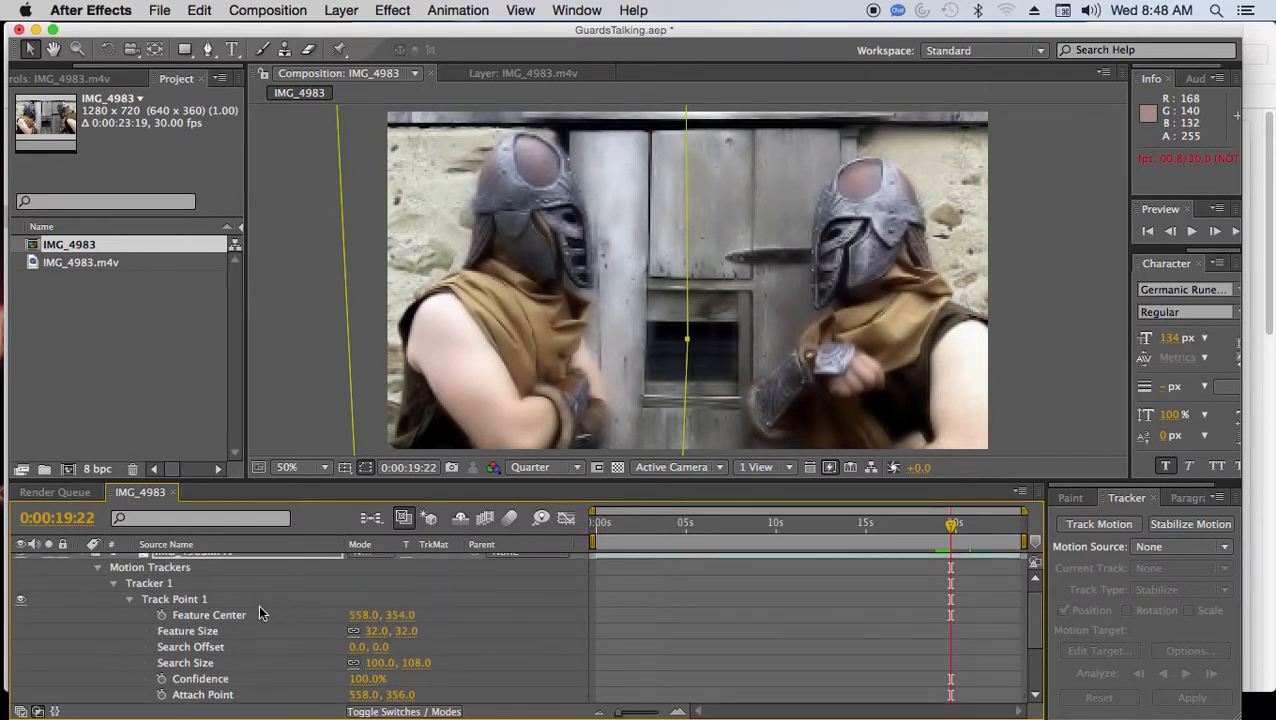
pyautogui.click(99, 583)
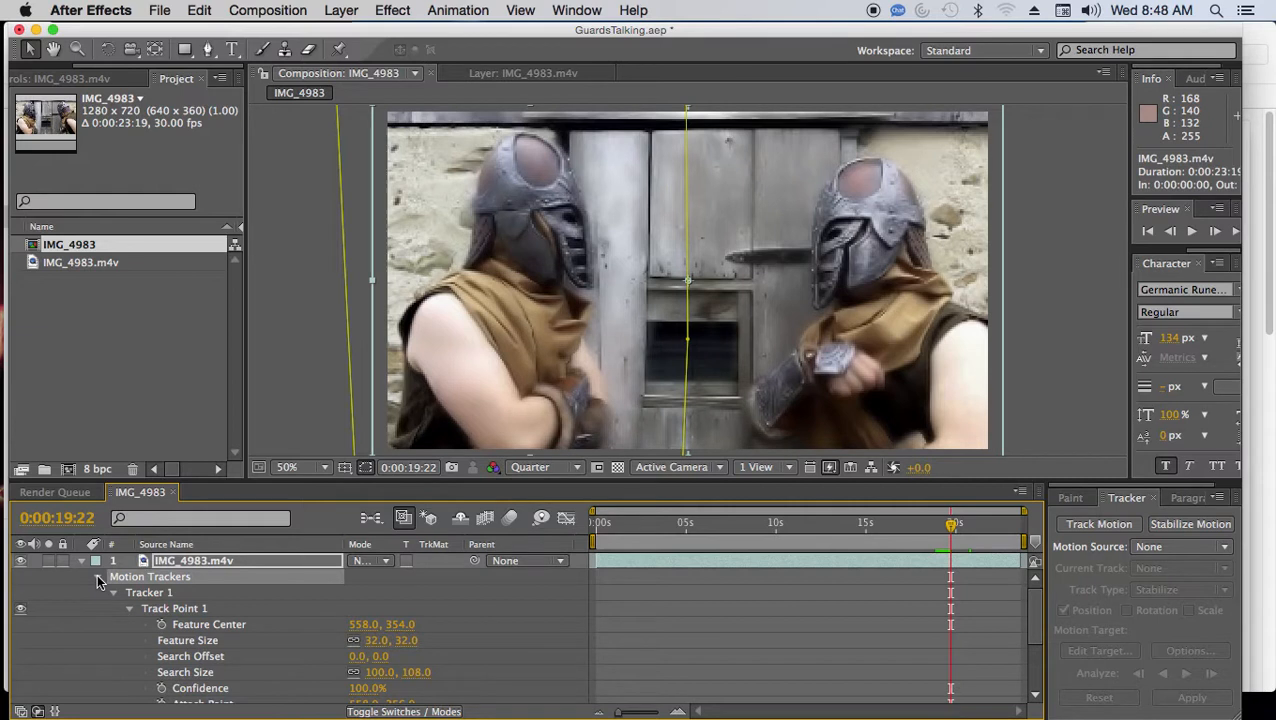
pyautogui.click(98, 579)
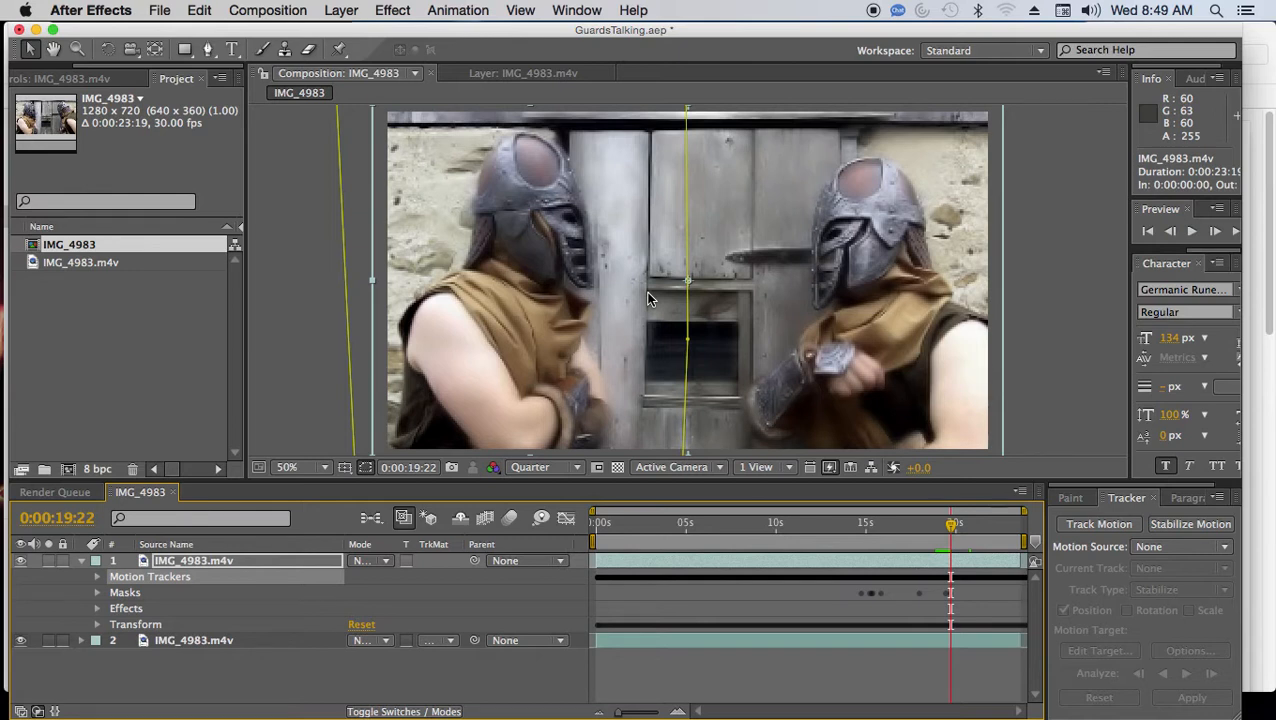
pyautogui.click(84, 562)
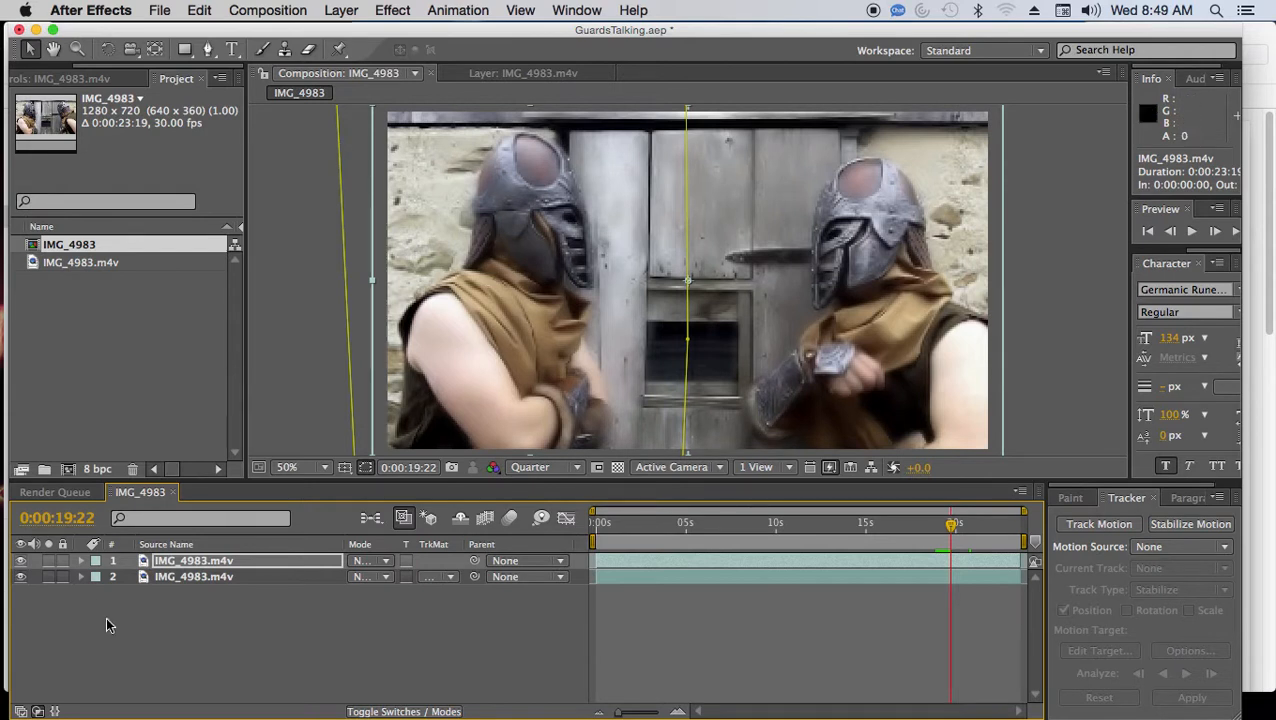
# Expand both layers' property groups and list the effects applied to the lower IMG_4983.m4v layer.
pyautogui.click(82, 561)
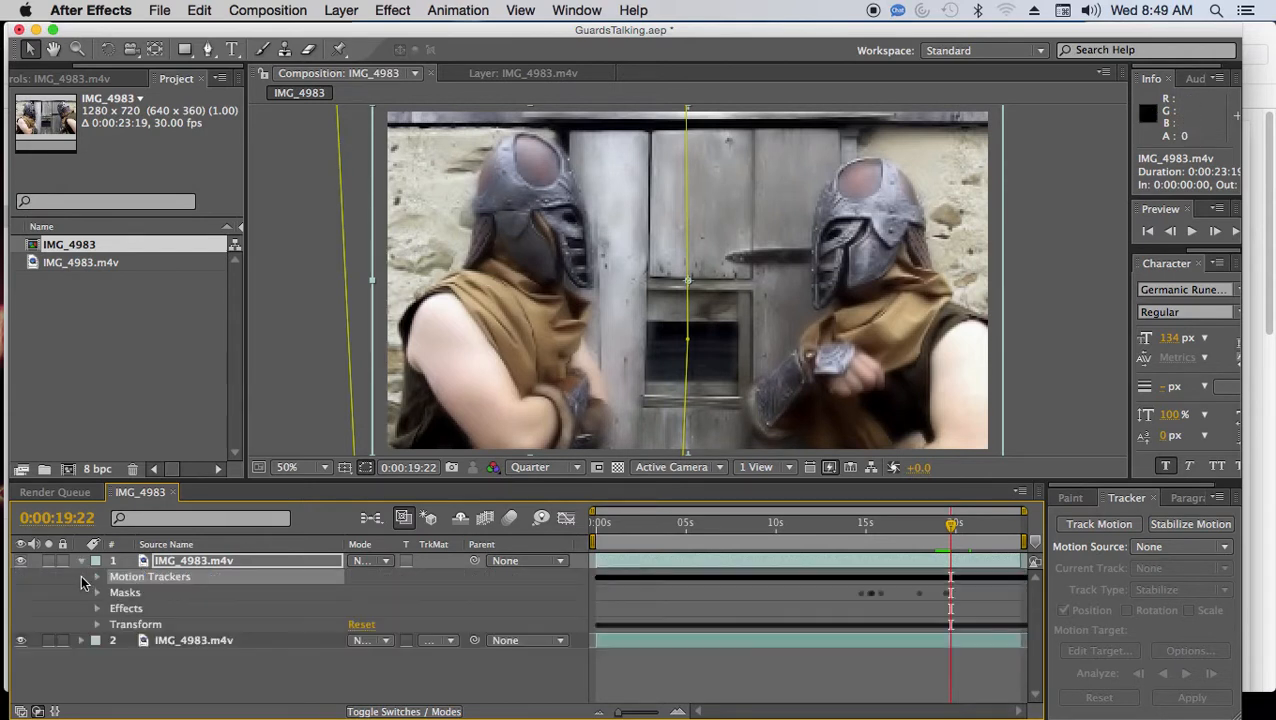
pyautogui.click(82, 640)
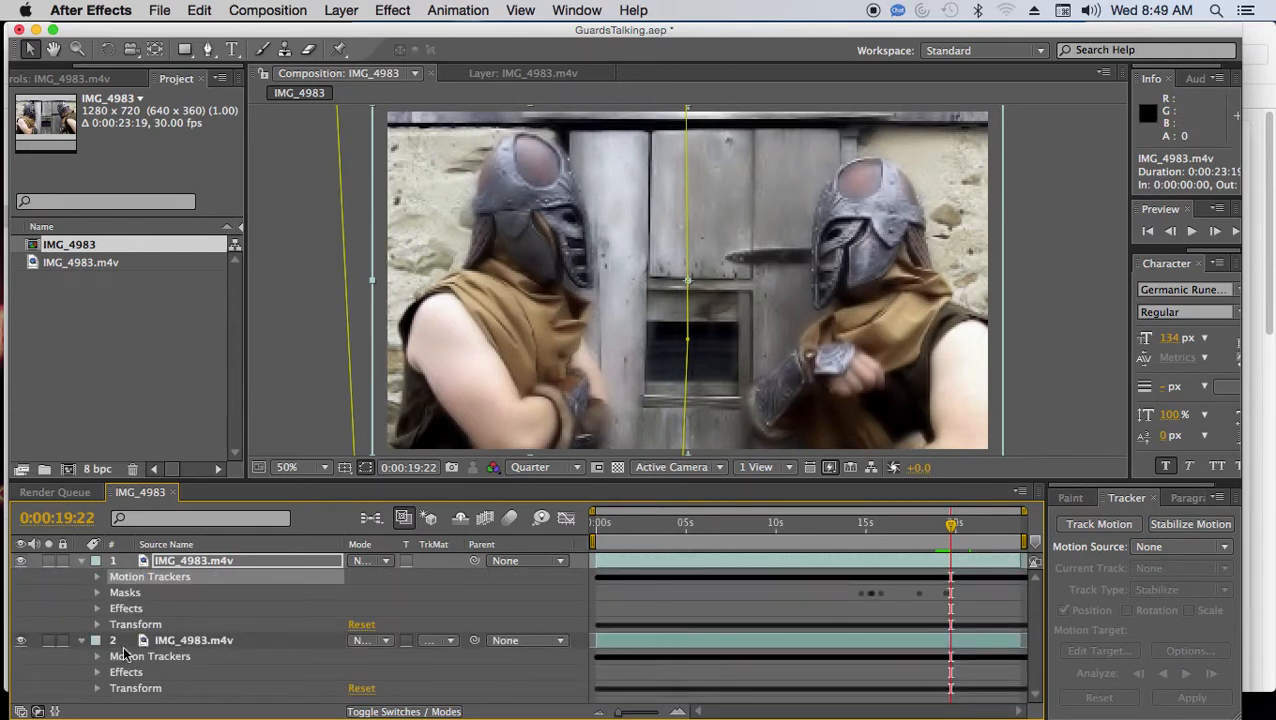
pyautogui.click(98, 679)
pyautogui.scroll(-1, 110, 650)
pyautogui.scroll(1, 110, 640)
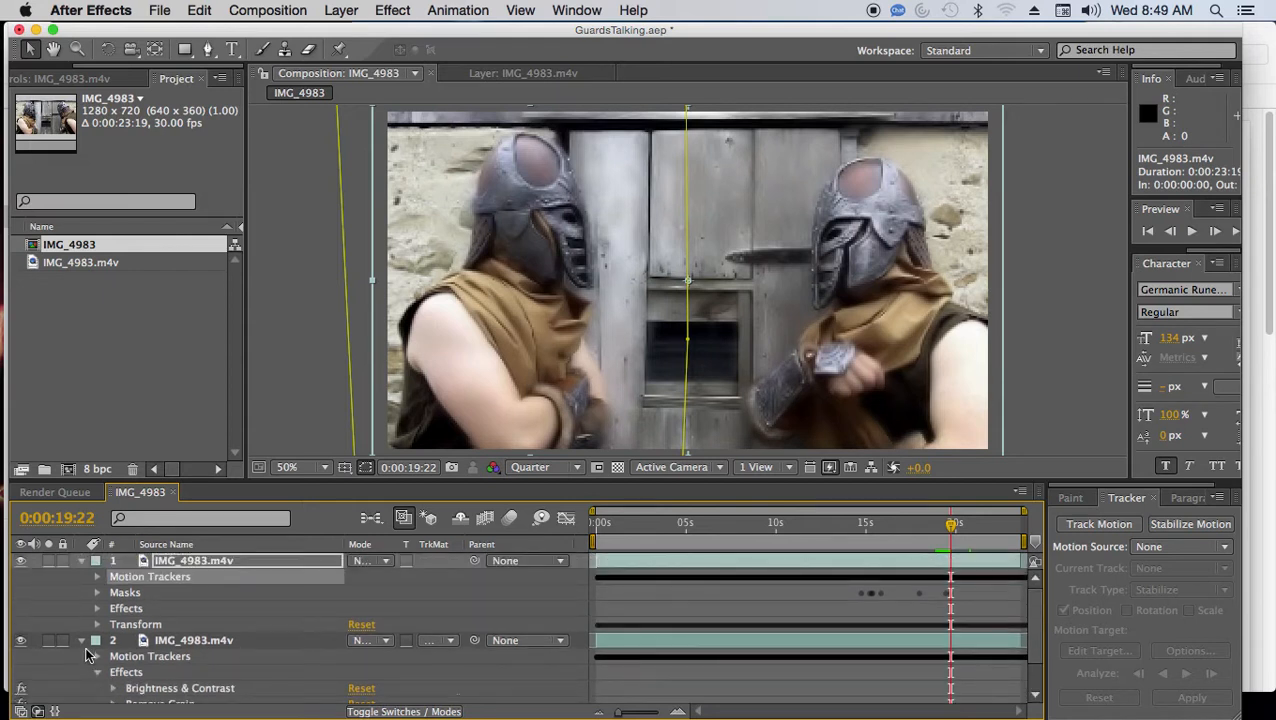
pyautogui.scroll(-2, 115, 620)
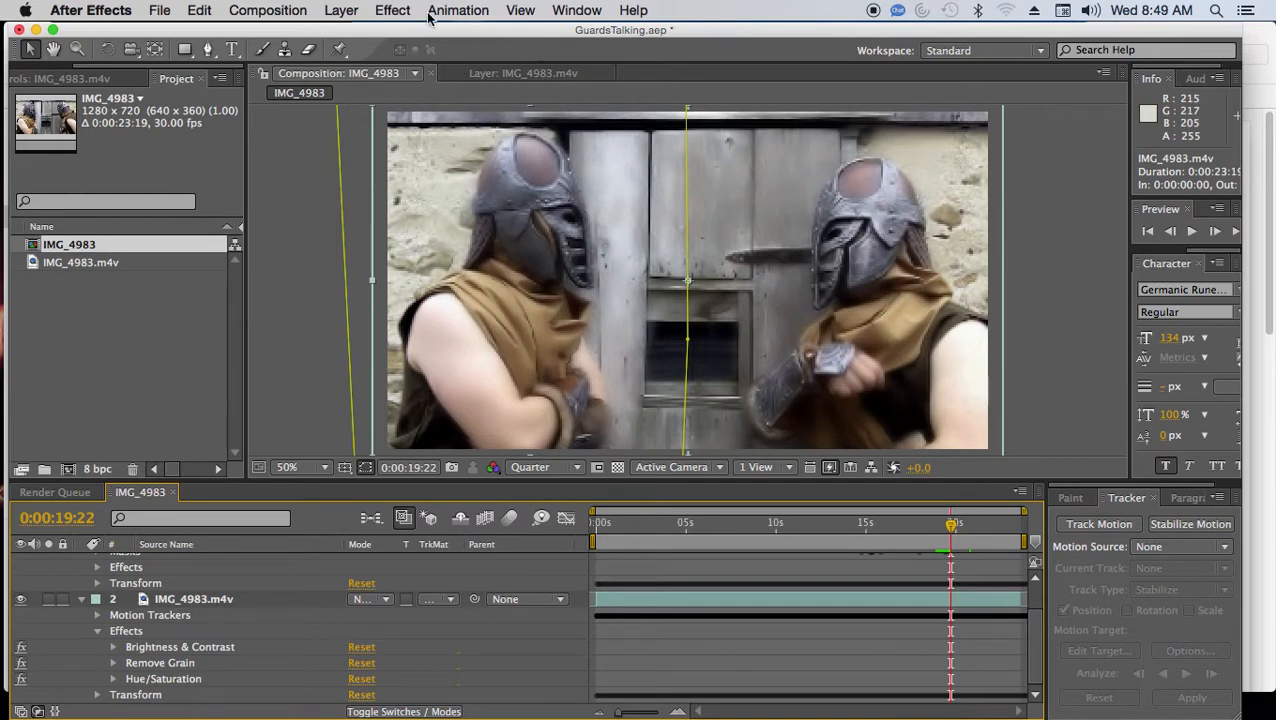
pyautogui.click(389, 11)
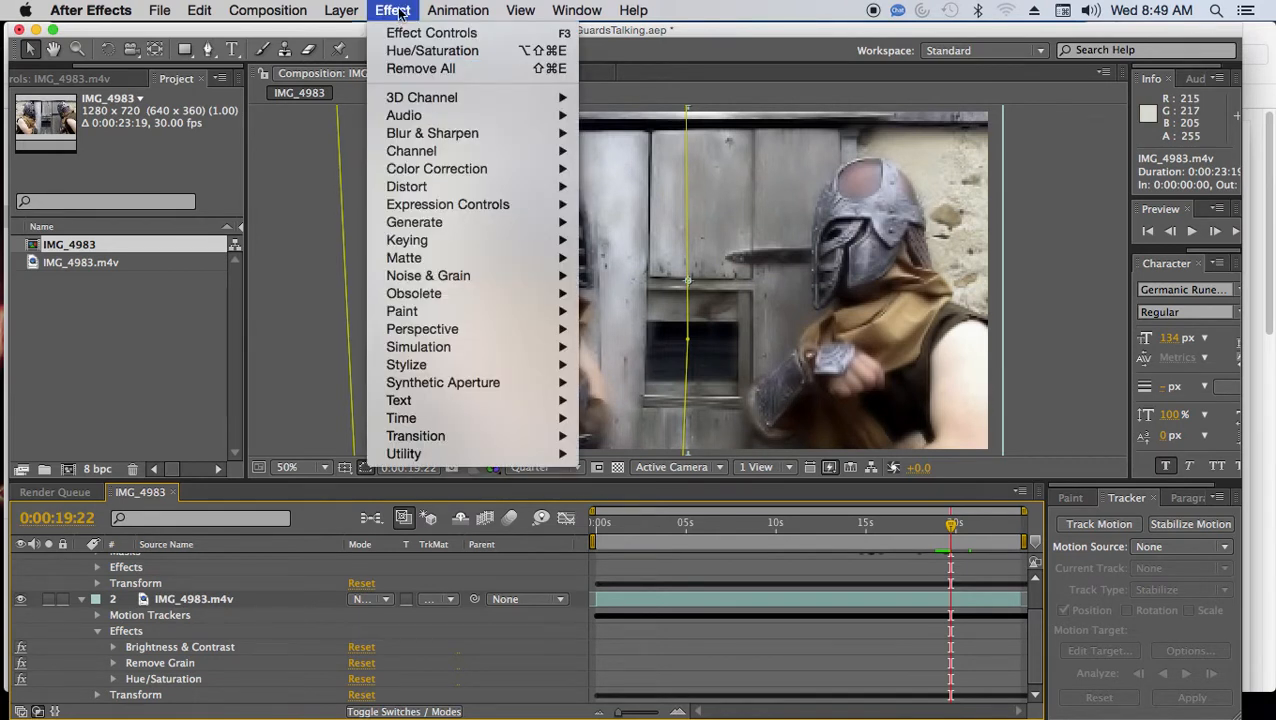
pyautogui.moveTo(413, 120)
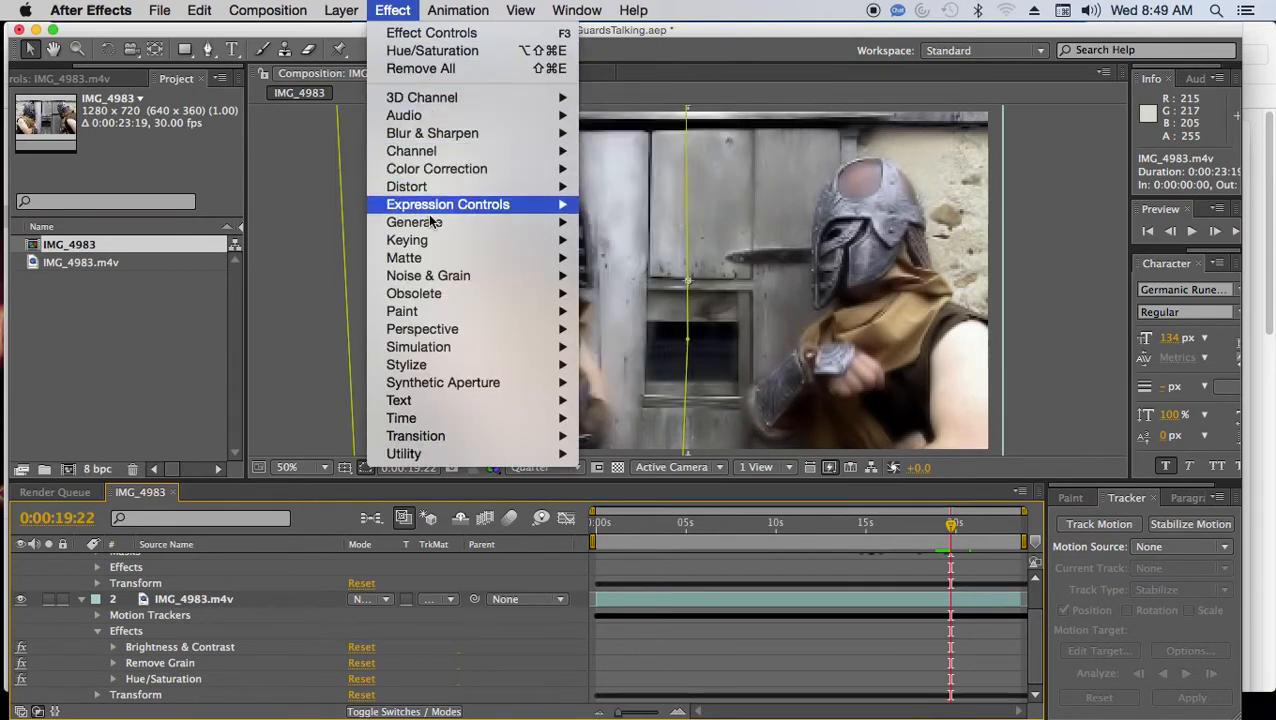
pyautogui.moveTo(442, 213)
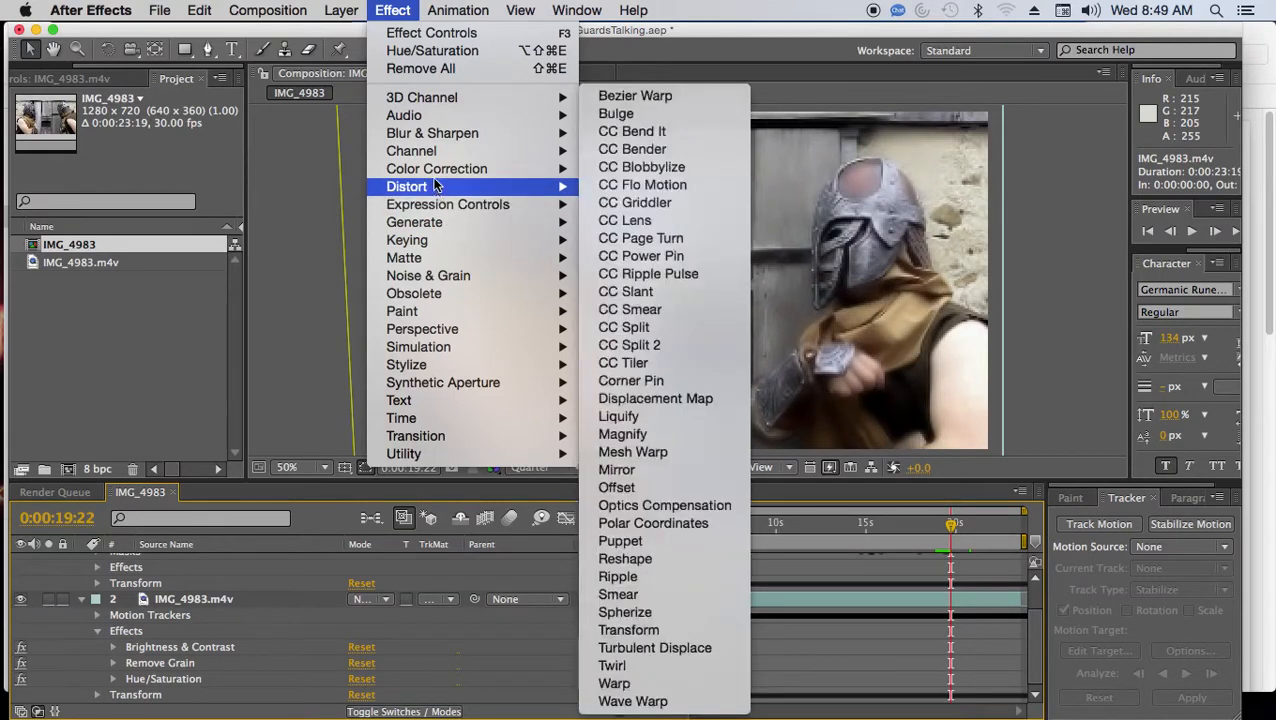
pyautogui.moveTo(435, 173)
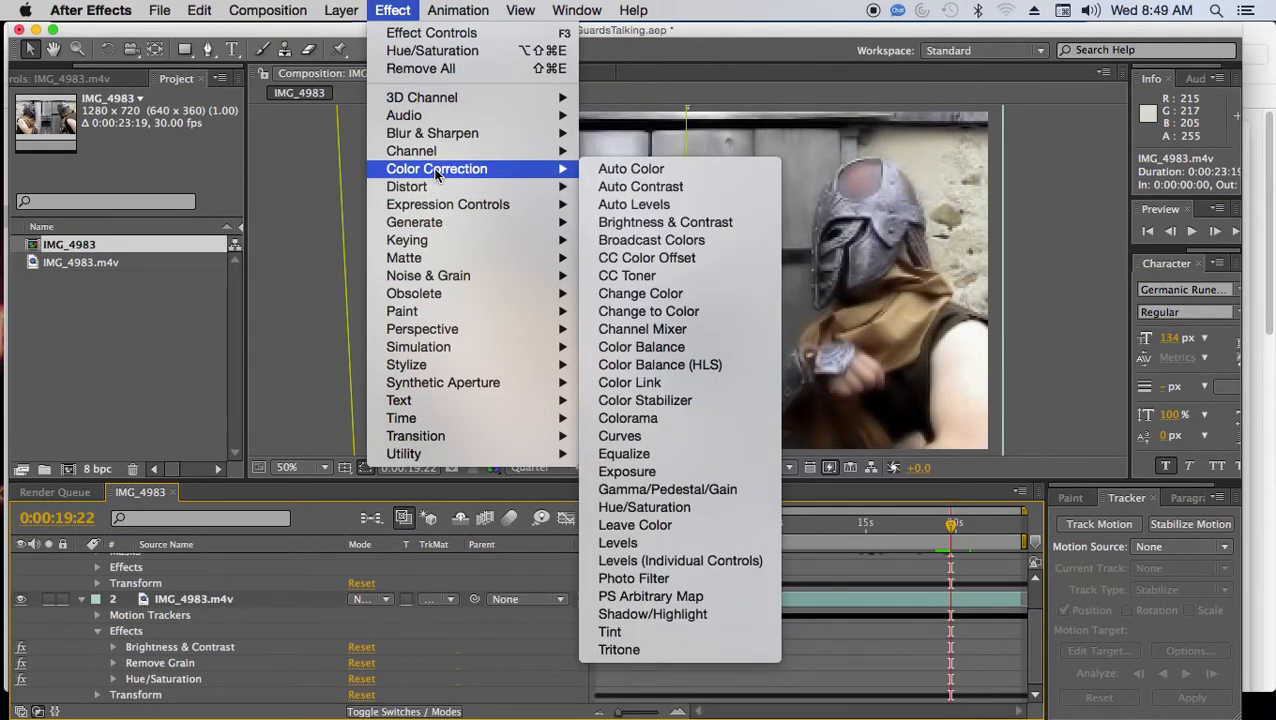
pyautogui.click(399, 9)
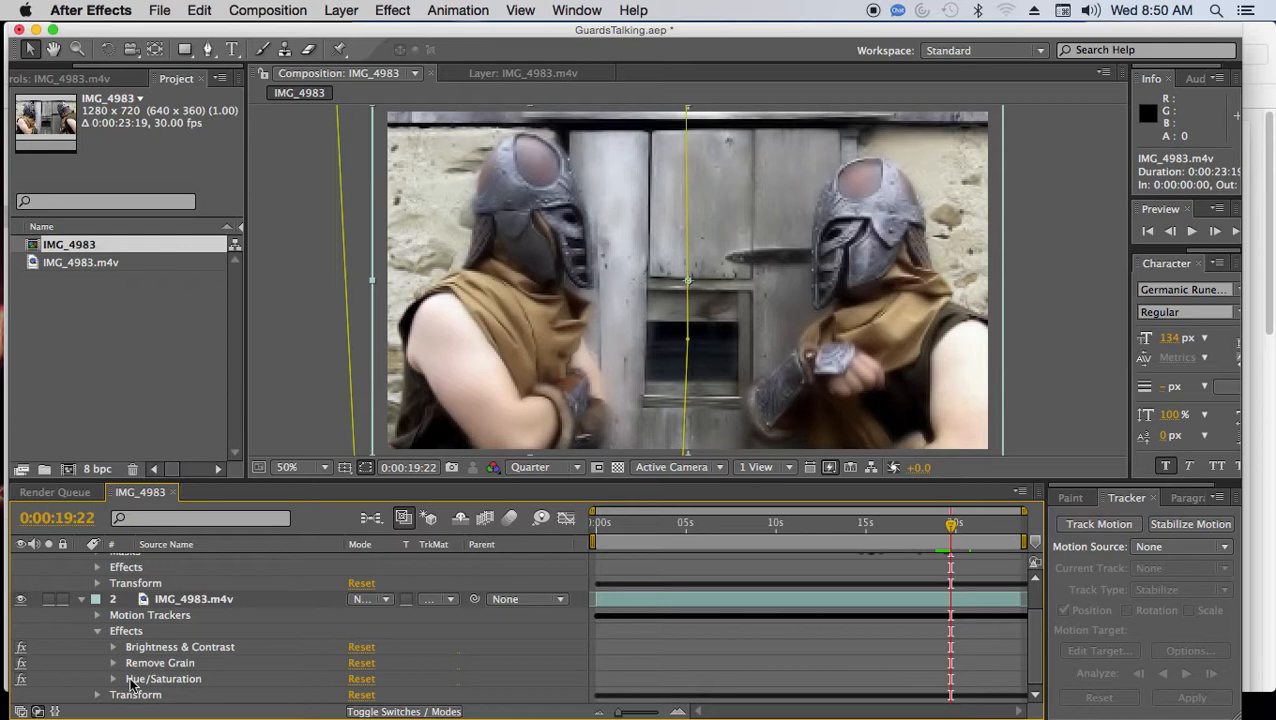
# Expand and select the lower layer's Remove Grain effect, and set the composition preview resolution to Full.
pyautogui.click(113, 664)
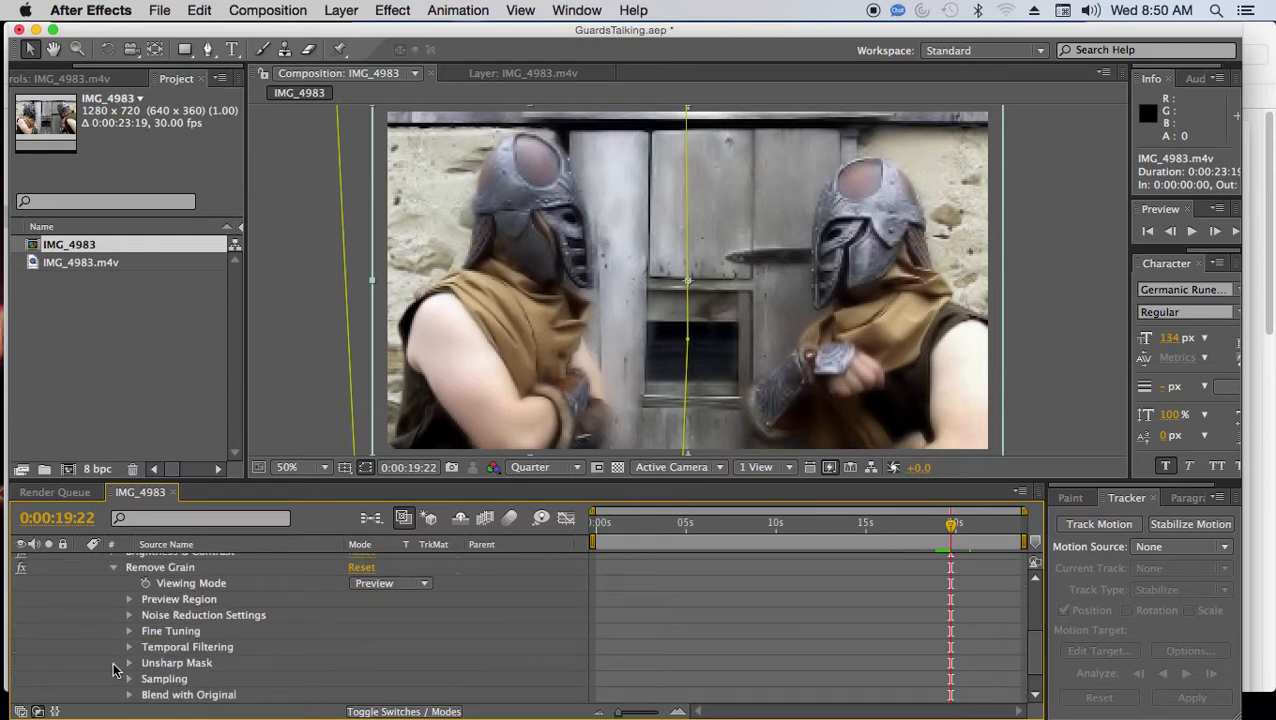
pyautogui.click(188, 568)
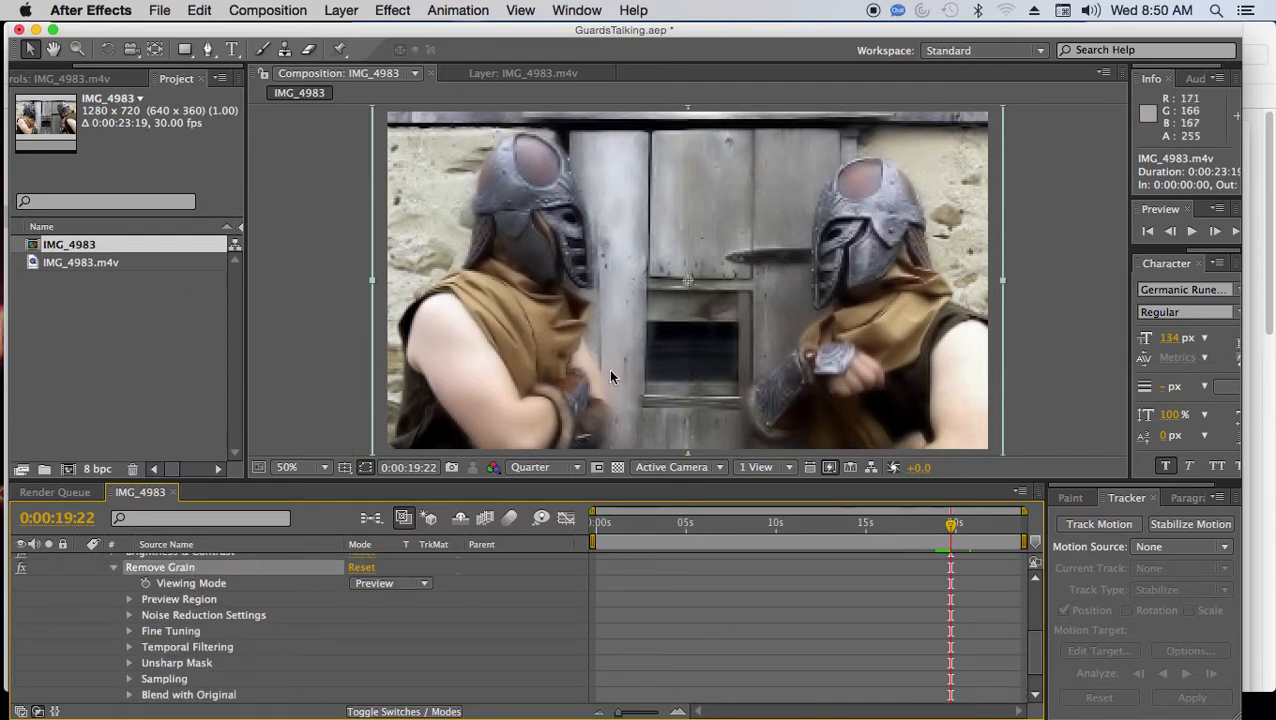
pyautogui.click(579, 468)
pyautogui.click(525, 511)
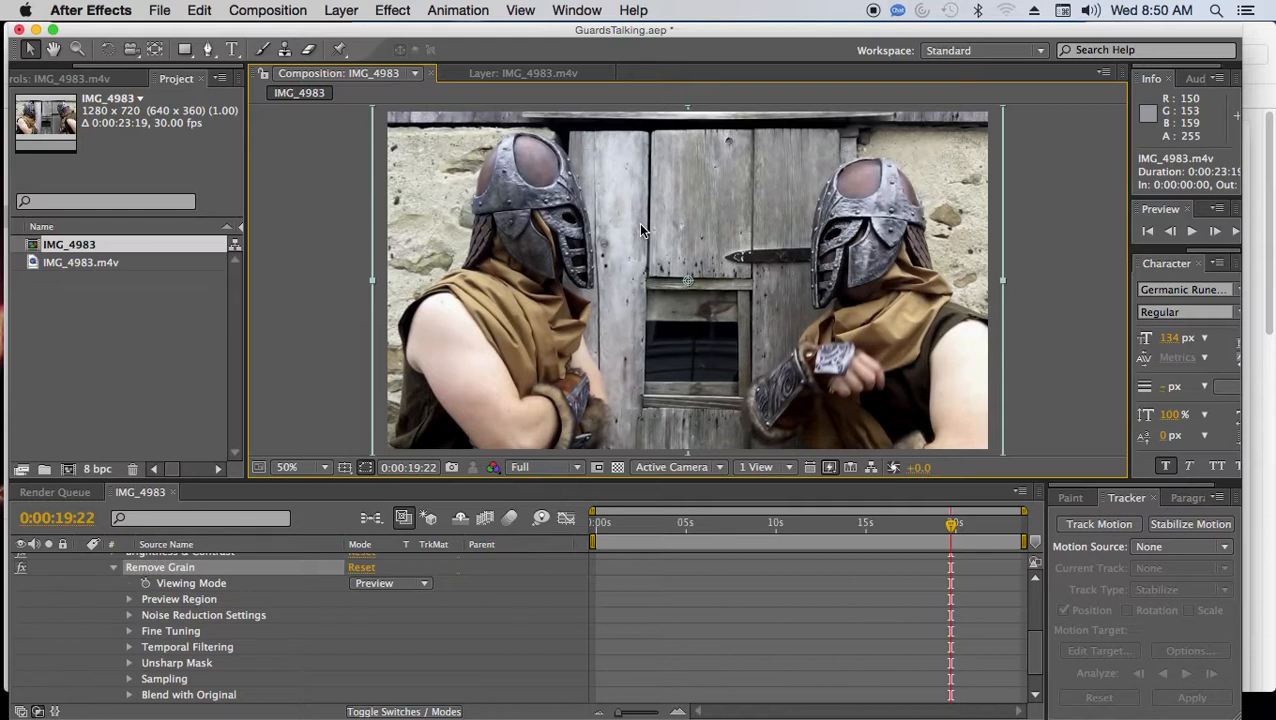
# Collapse the Remove Grain settings and both IMG_4983.m4v layers in the timeline.
pyautogui.click(114, 567)
pyautogui.click(82, 599)
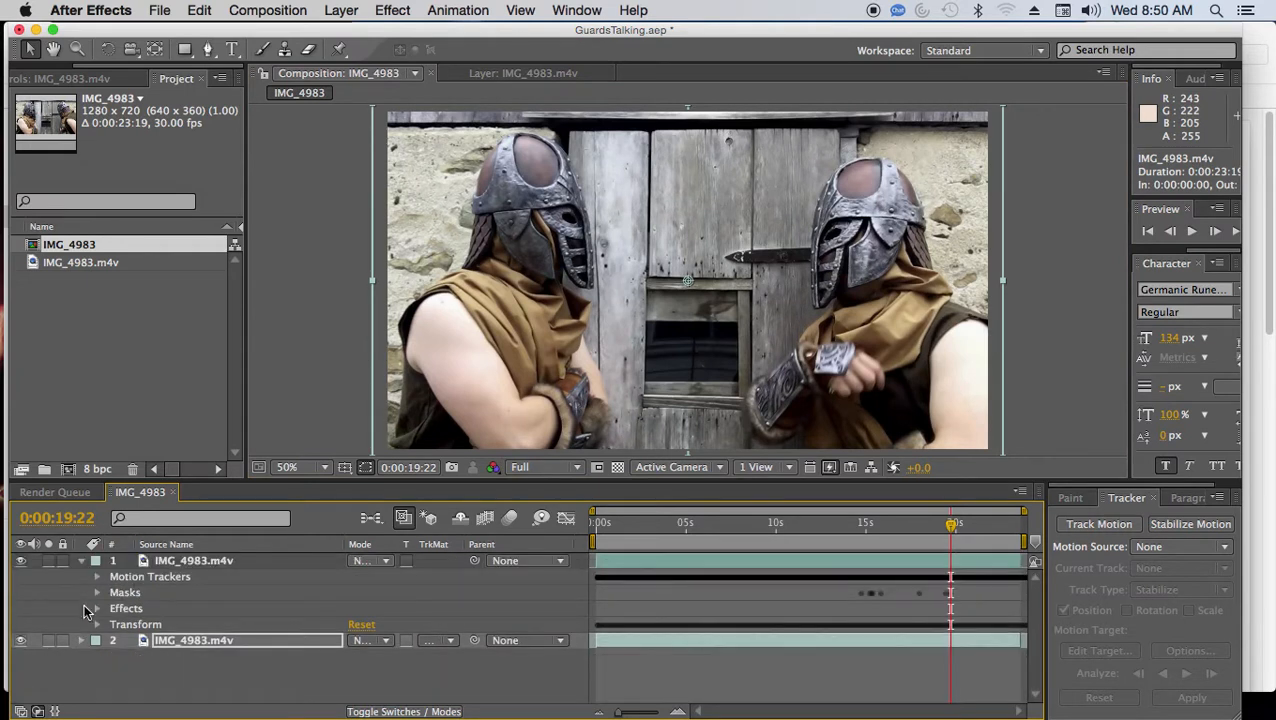
pyautogui.click(83, 561)
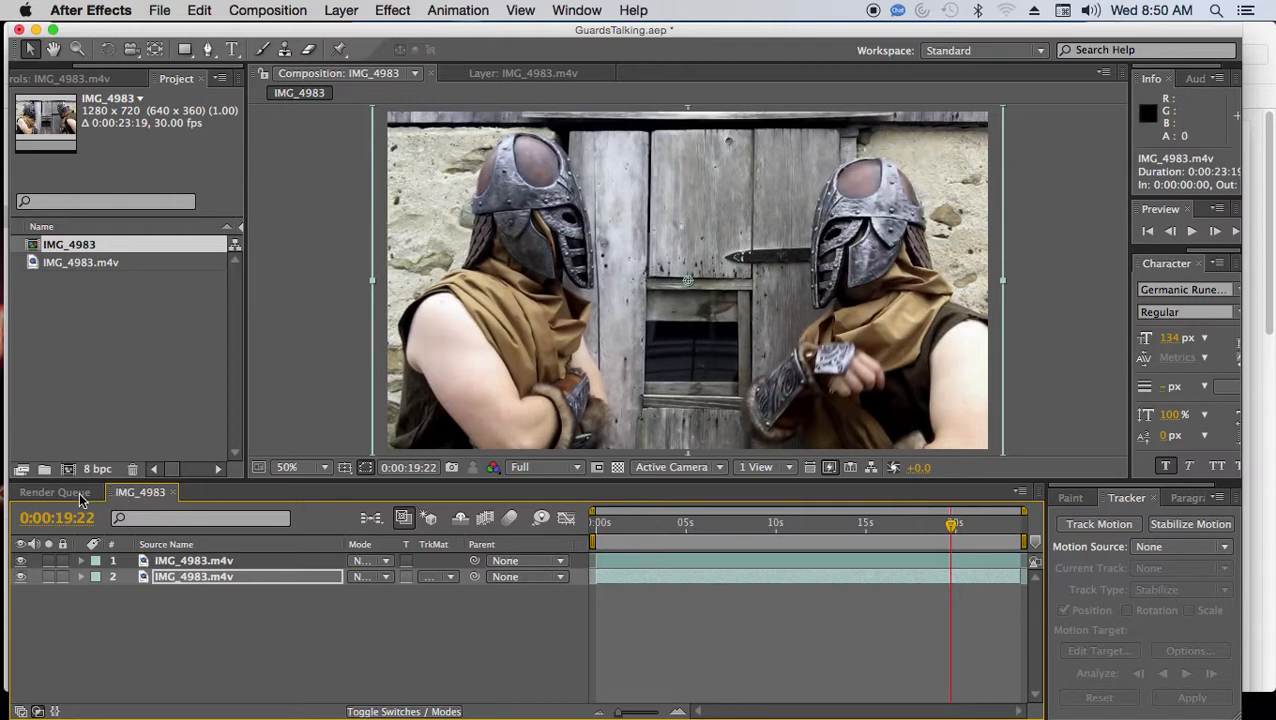
# Show the Render Queue to review the IMG_4983 item's render settings and output file.
pyautogui.click(291, 8)
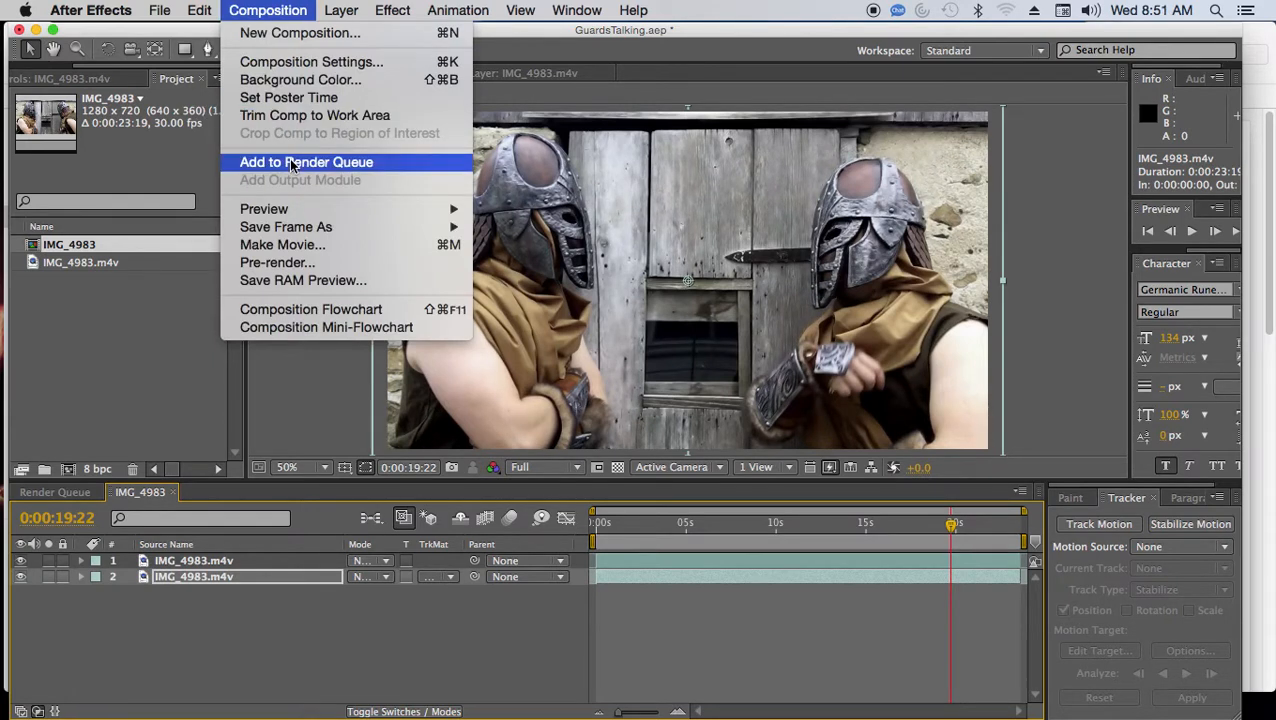
pyautogui.click(283, 12)
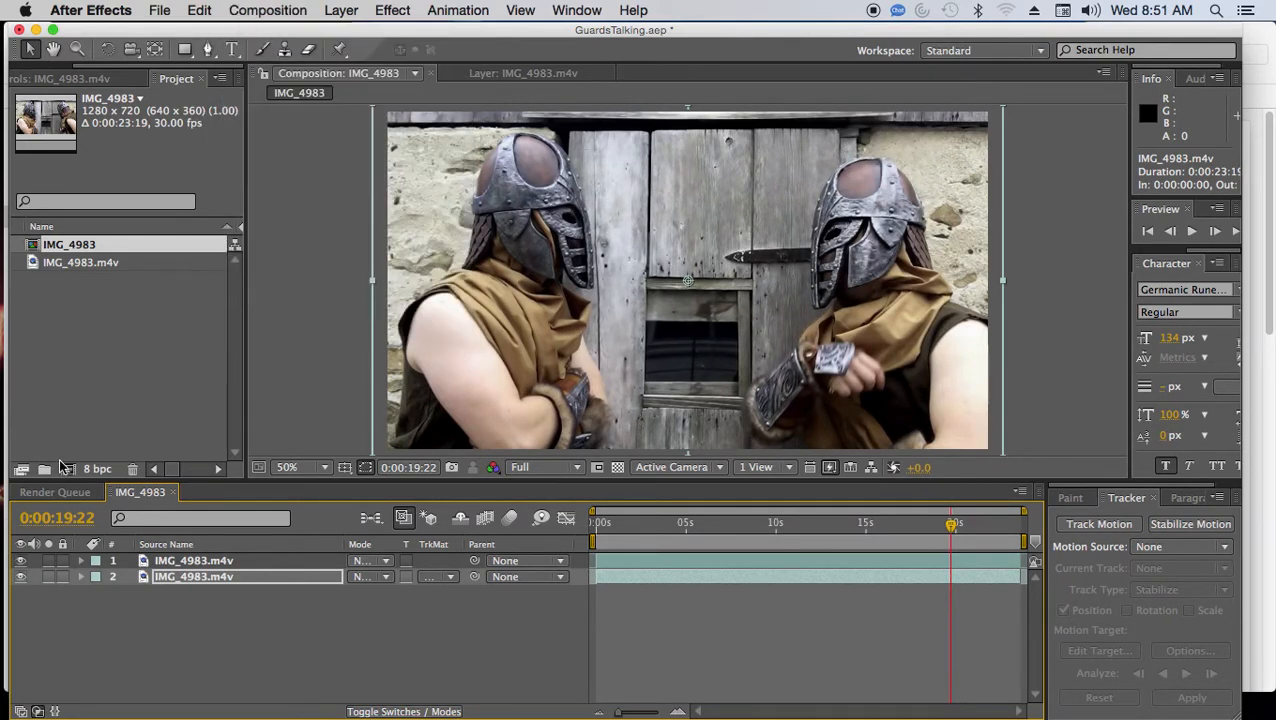
pyautogui.click(55, 492)
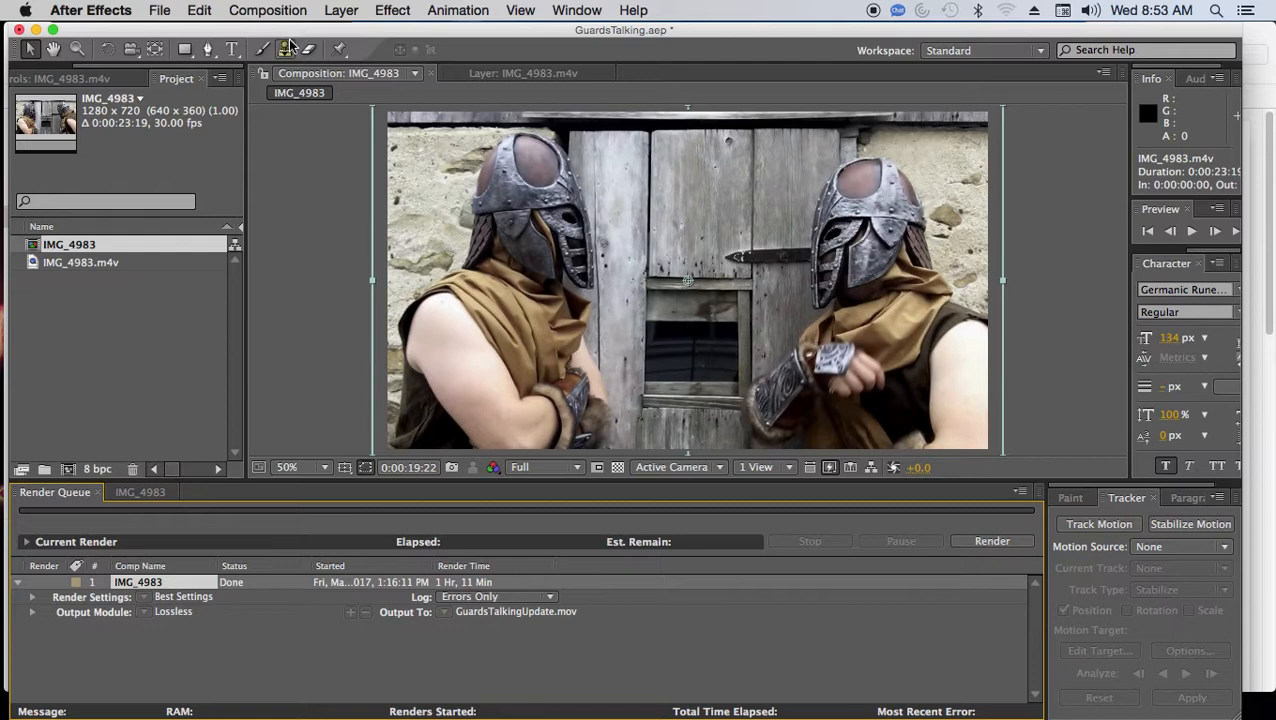
# Switch to QuickTime Player.
pyautogui.moveTo(8, 588)
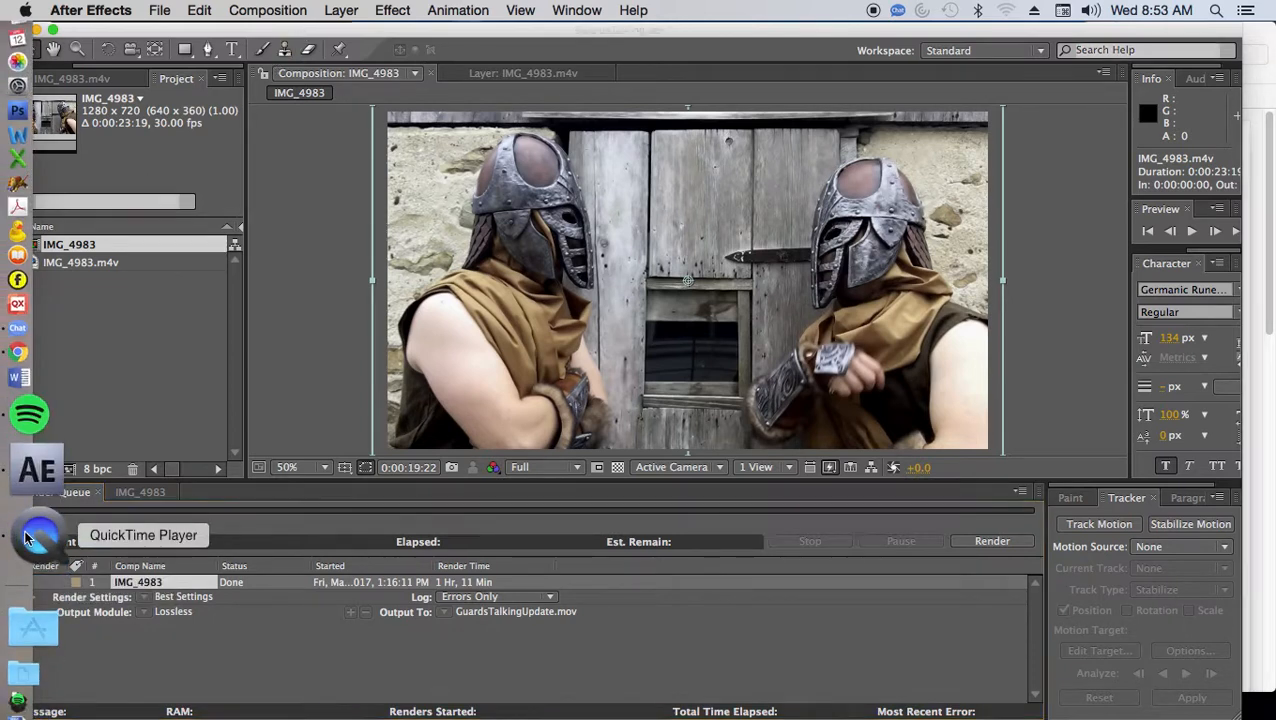
pyautogui.click(37, 496)
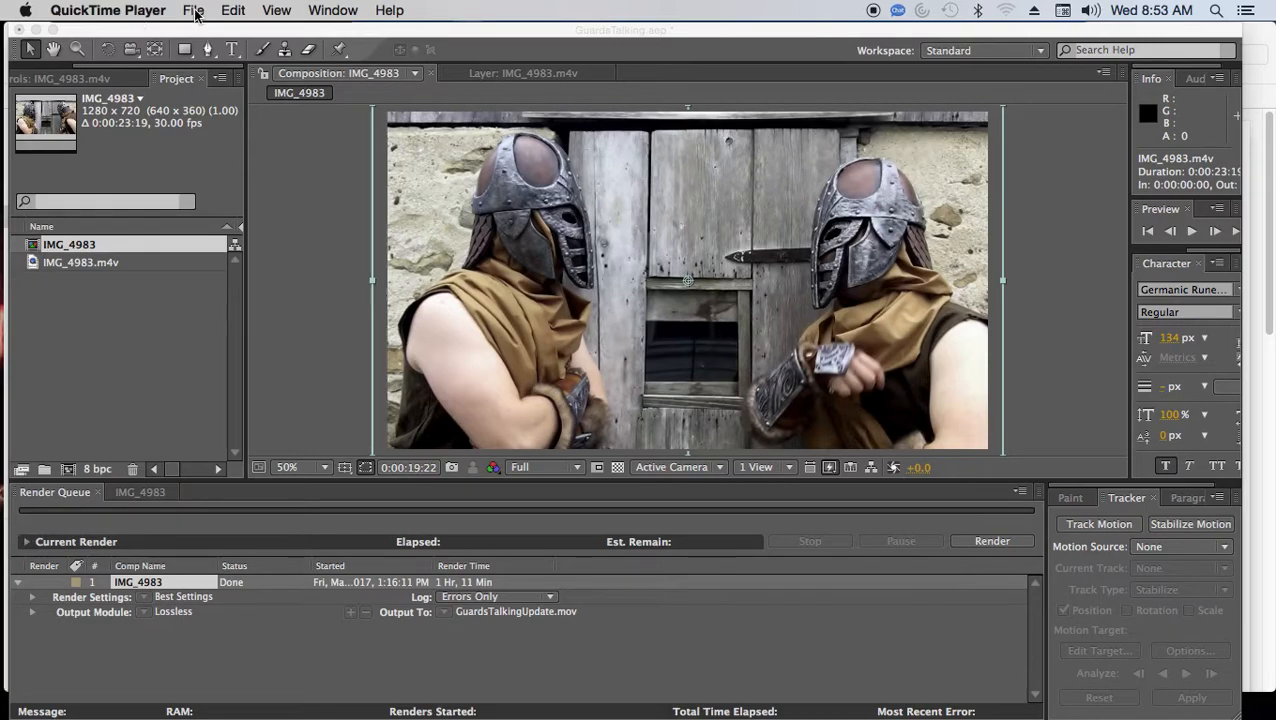